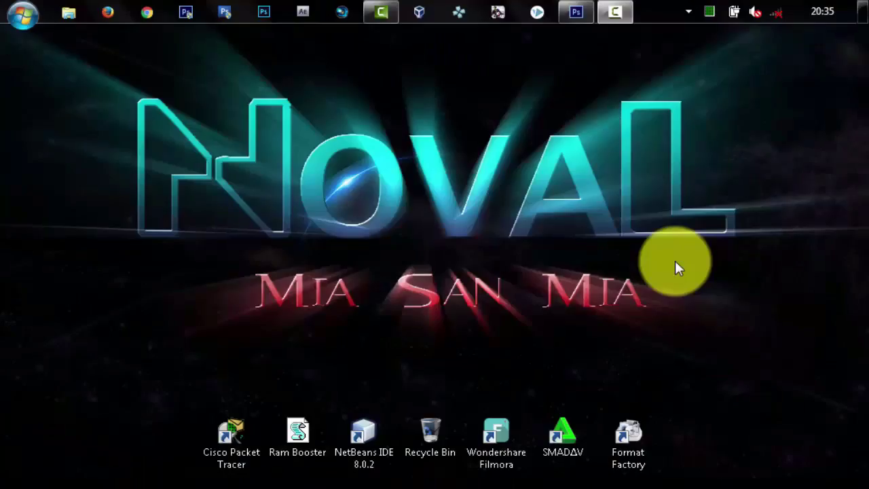
# Restore the Photoshop window from the taskbar
pyautogui.click(580, 14)
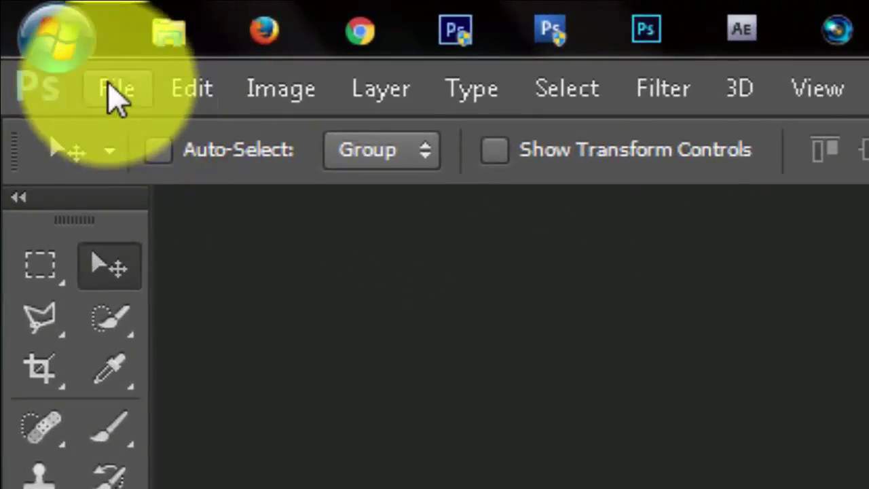
# Create a new 1280 × 720 px document at 100 pixels/inch
pyautogui.click(115, 95)
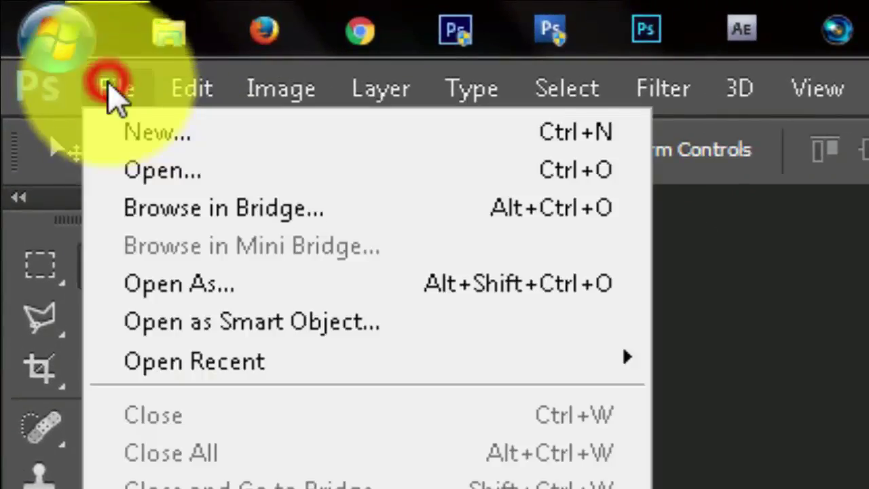
pyautogui.click(138, 127)
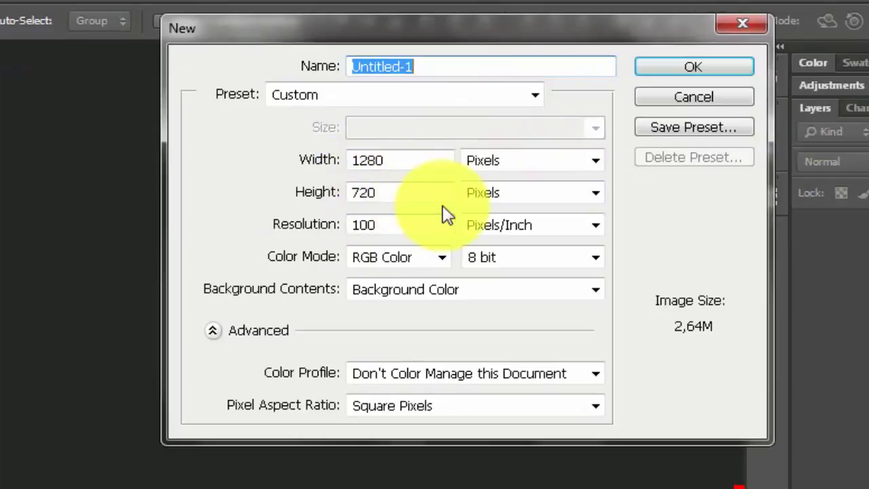
pyautogui.click(659, 72)
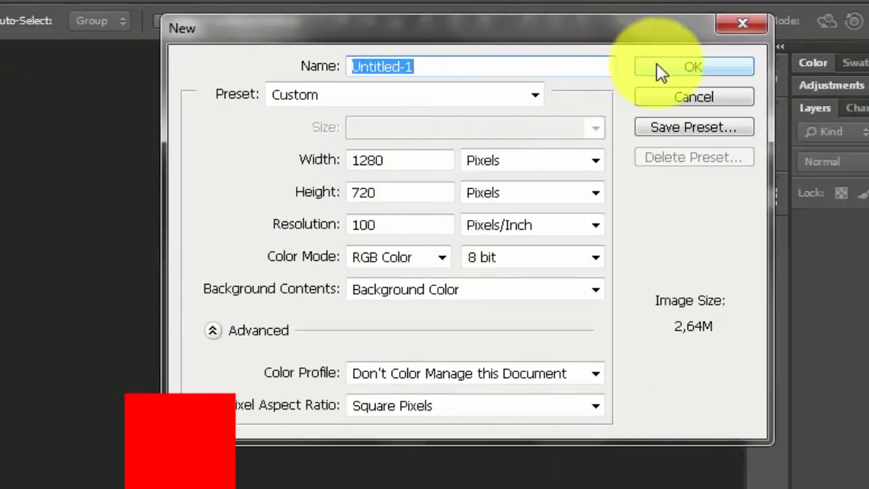
pyautogui.click(646, 67)
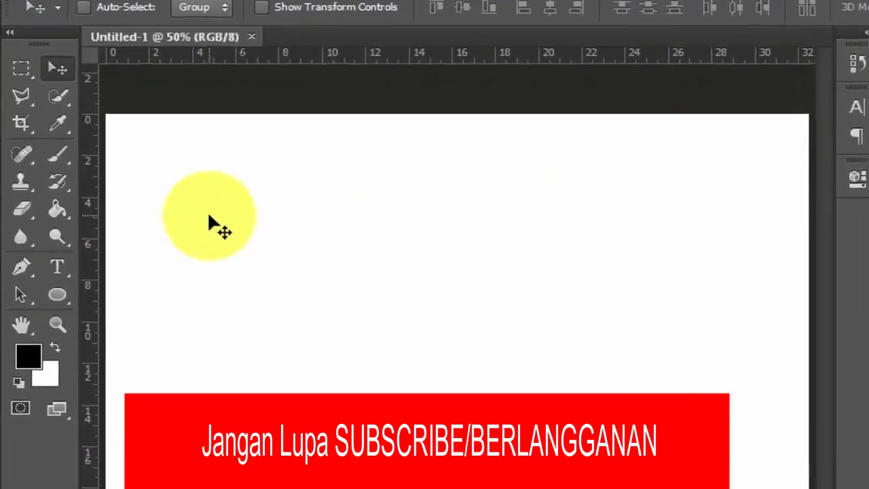
pyautogui.click(75, 196)
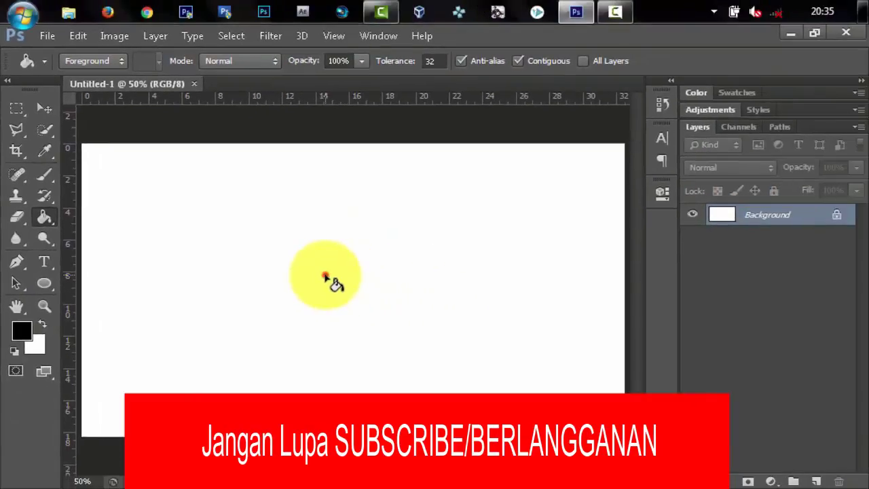
# Fill the canvas black and type 'TKJ' in TRON 180 pt near the centre
pyautogui.click(326, 277)
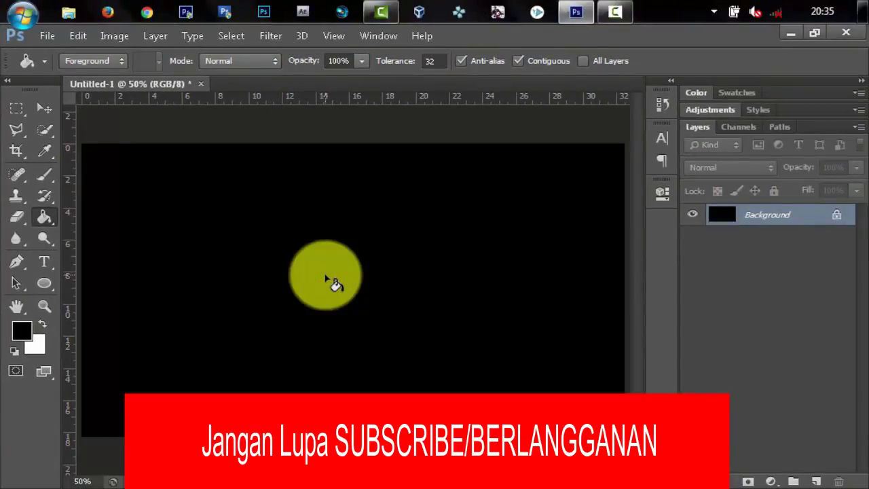
pyautogui.click(37, 258)
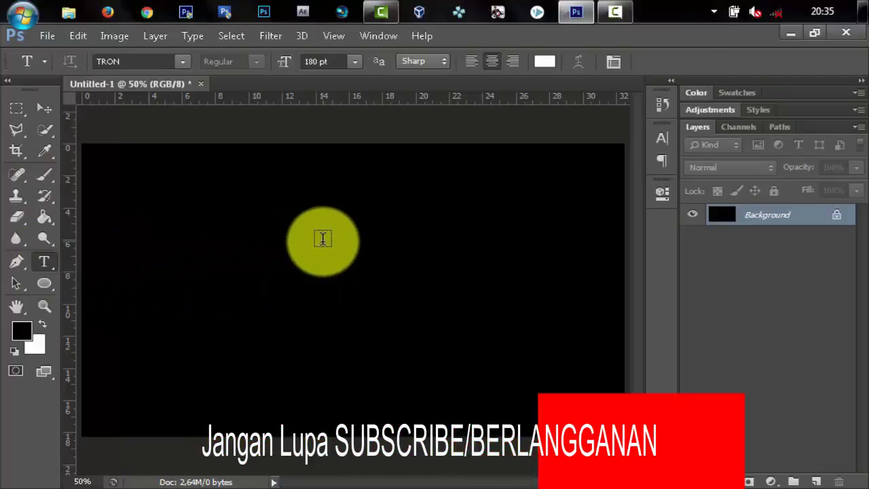
pyautogui.click(323, 239)
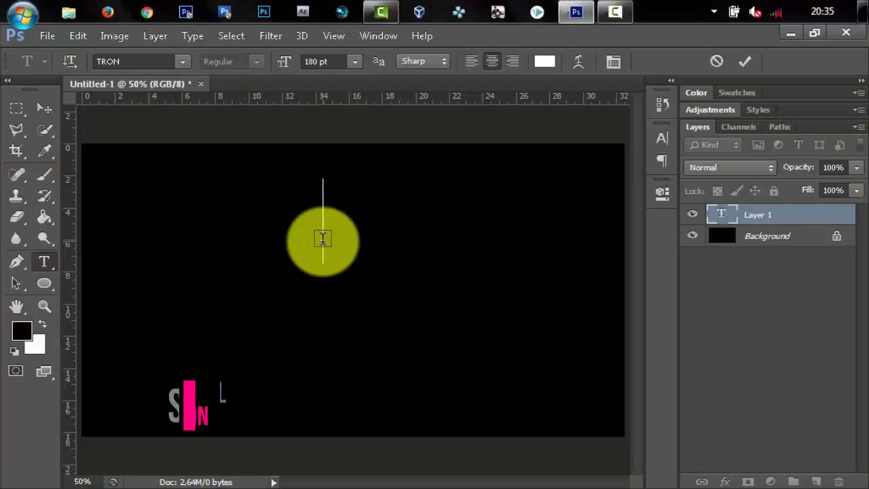
pyautogui.write('TKJ')
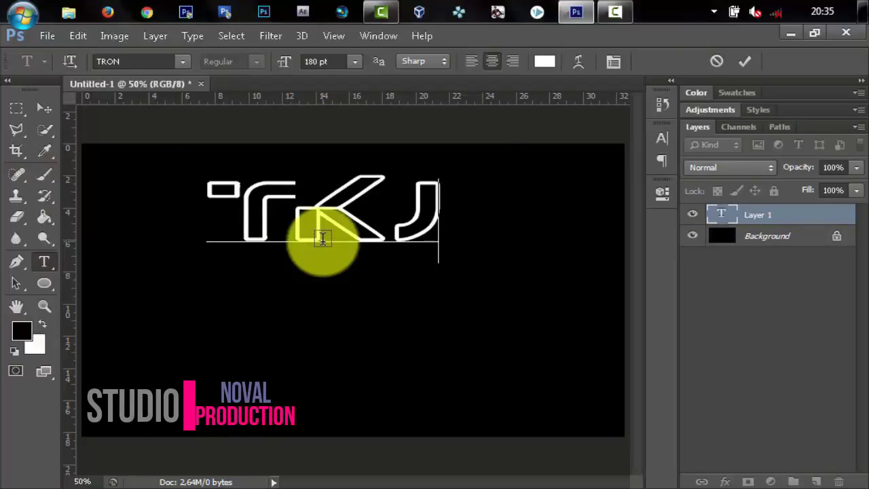
pyautogui.click(746, 59)
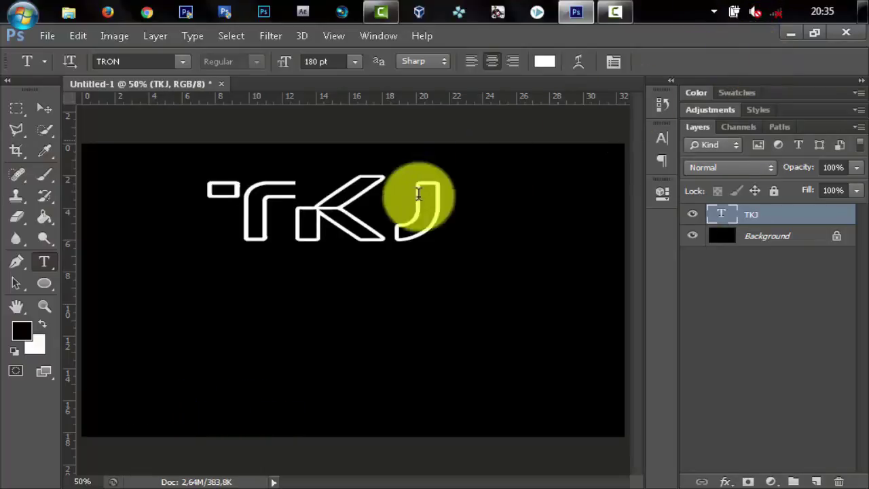
pyautogui.click(43, 105)
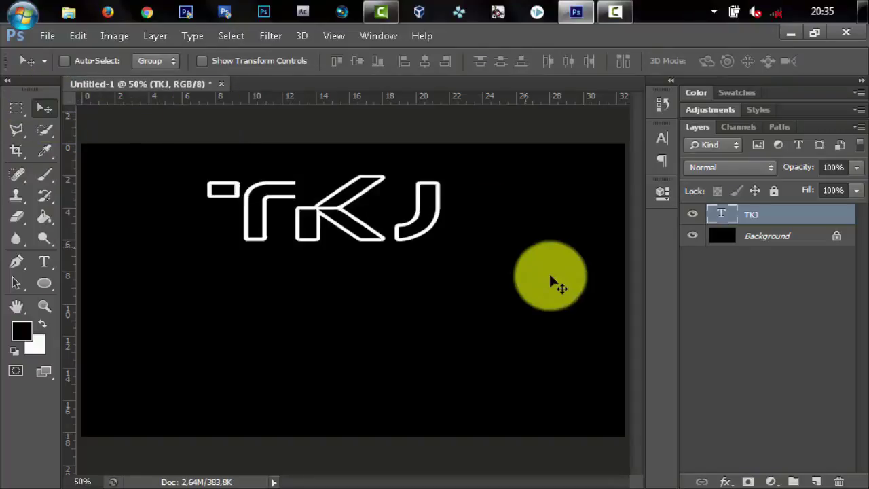
# Align TKJ to the Background layer's vertical and horizontal centres, then reselect only TKJ
pyautogui.keyDown('ctrl'); pyautogui.click(766, 239); pyautogui.keyUp('ctrl')
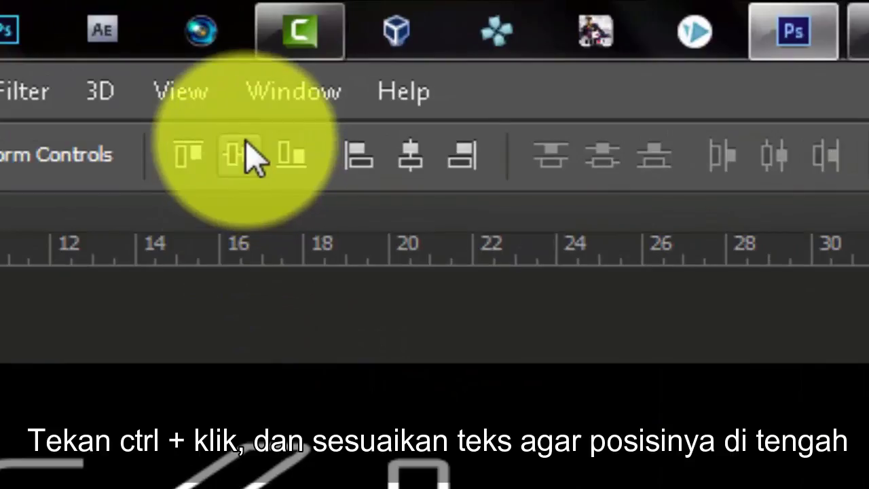
pyautogui.click(357, 58)
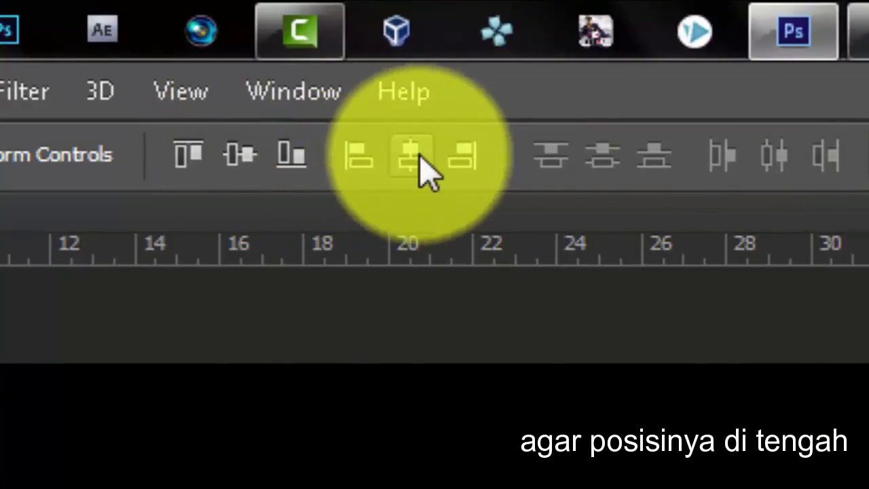
pyautogui.click(422, 154)
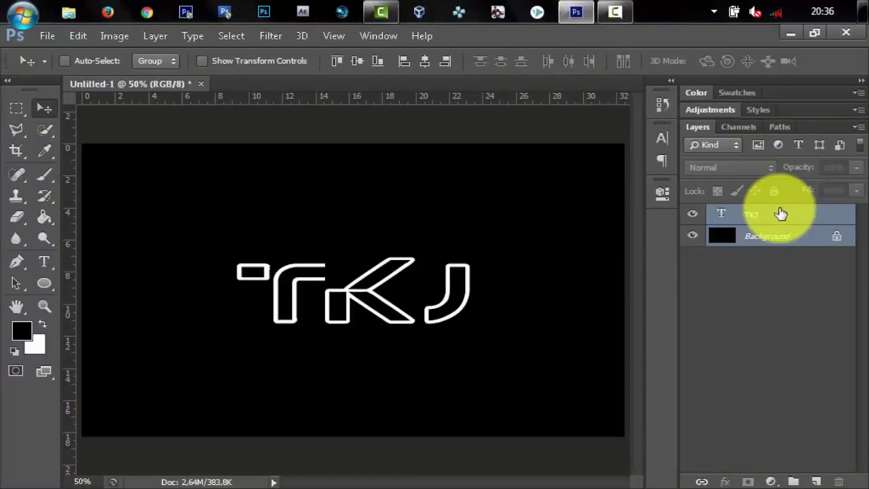
pyautogui.click(779, 214)
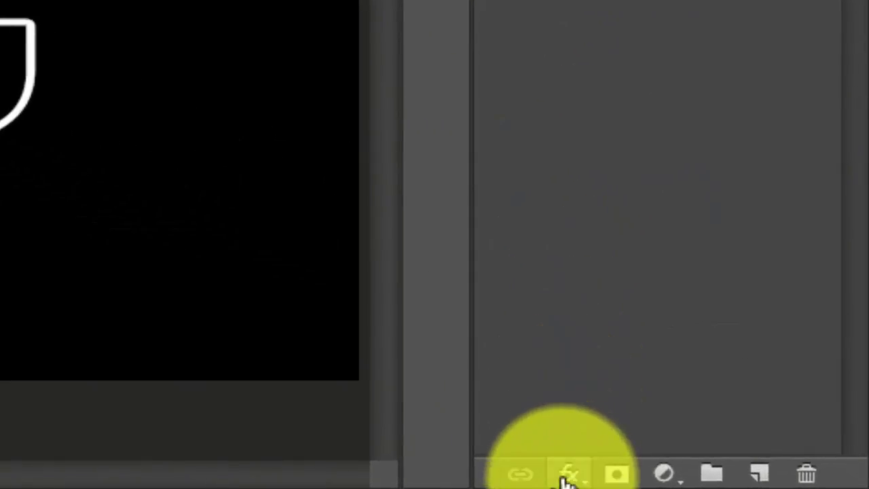
# Add a Gradient Overlay to TKJ starting from the Black, White preset
pyautogui.click(724, 481)
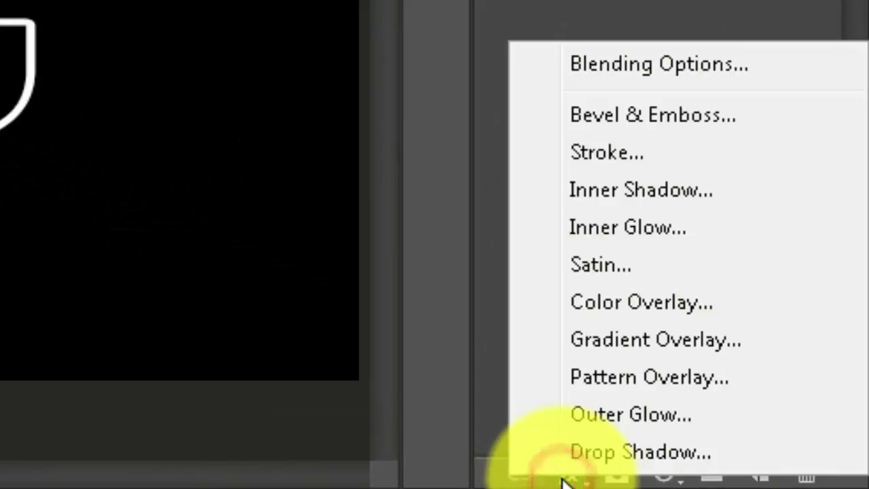
pyautogui.click(602, 76)
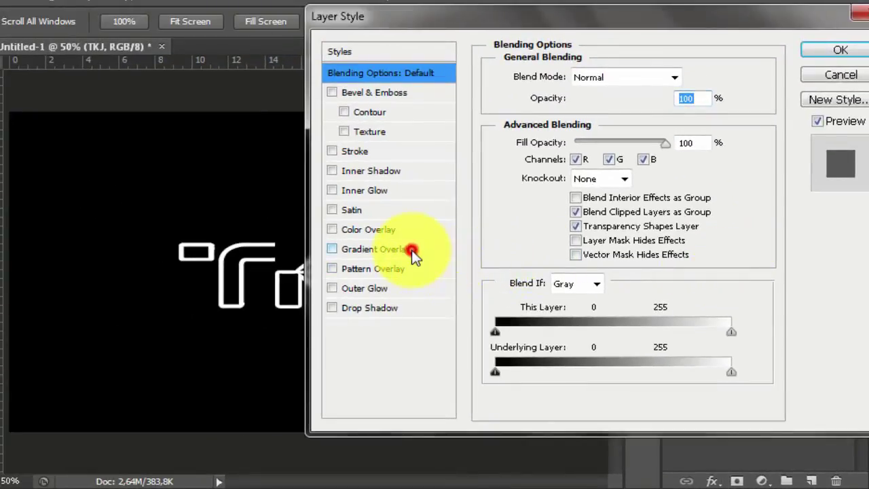
pyautogui.click(411, 250)
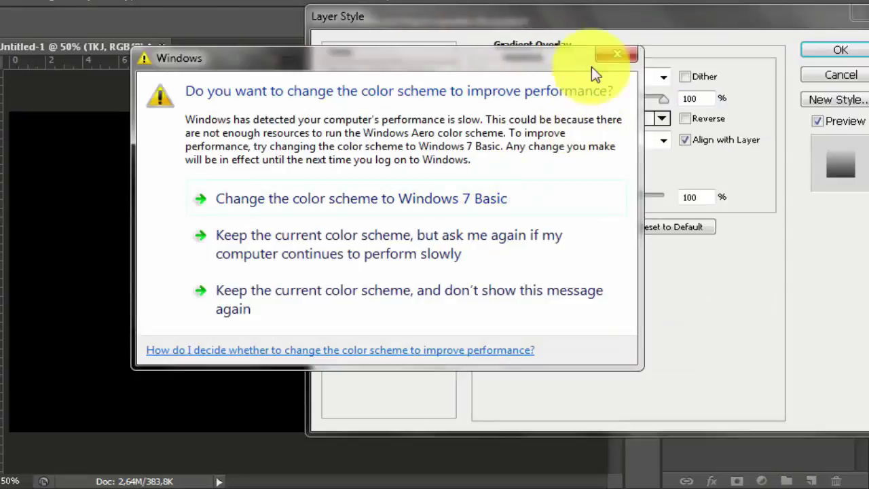
pyautogui.click(599, 55)
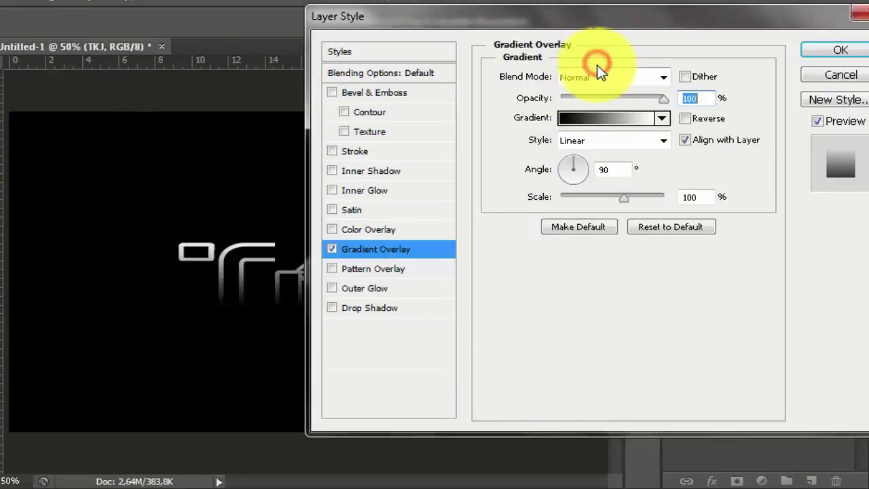
pyautogui.click(567, 118)
pyautogui.click(554, 63)
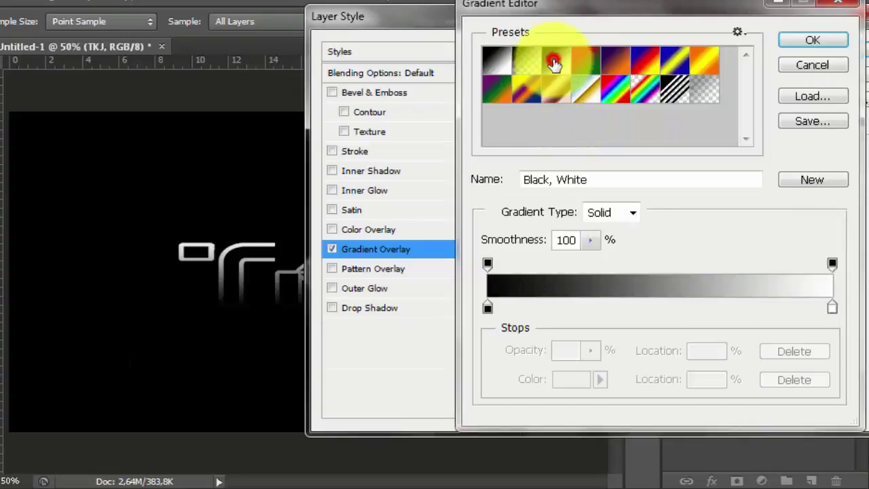
# Set the gradient stops to dark blue 13192B and cyan 00BCC3, and accept
pyautogui.click(488, 307)
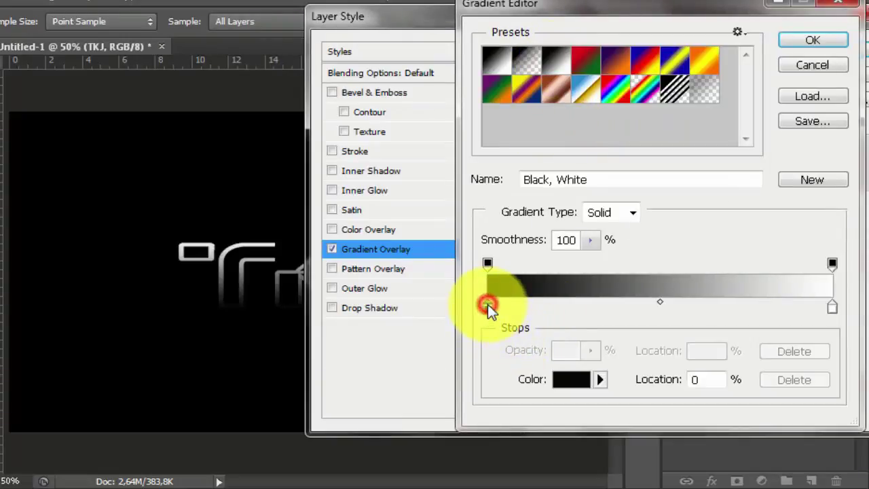
pyautogui.click(574, 384)
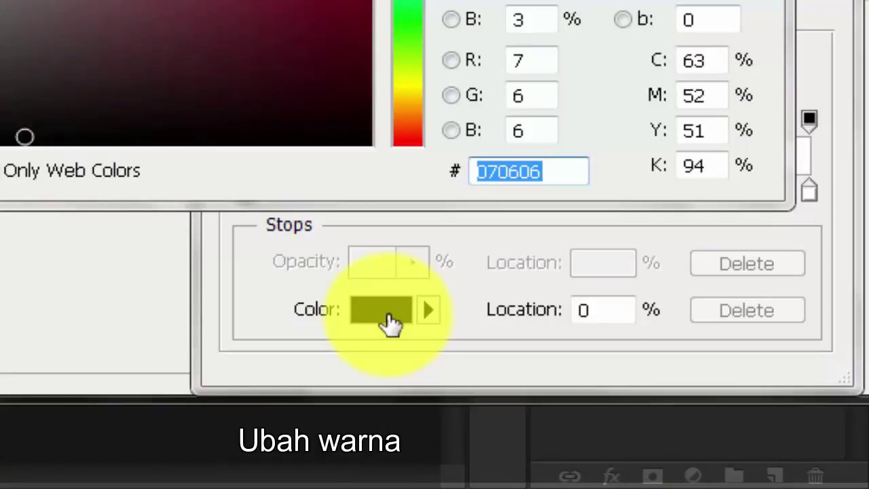
pyautogui.write('1319')
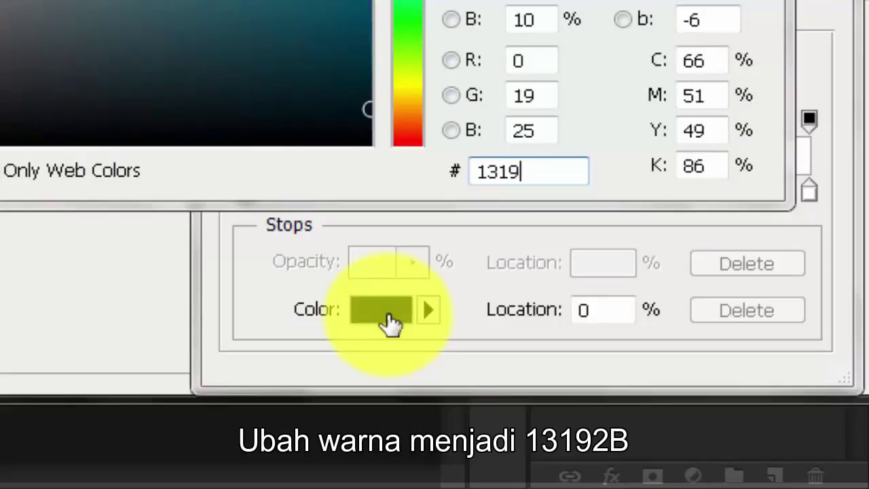
pyautogui.write('2B')
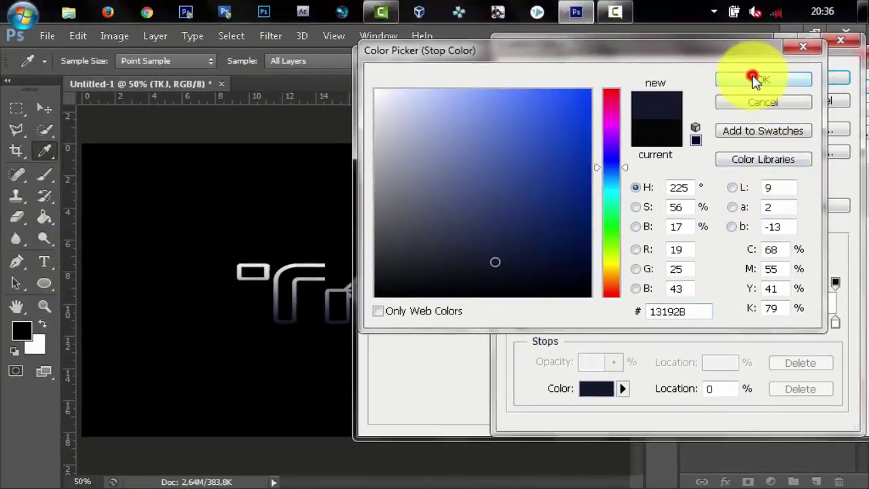
pyautogui.click(755, 78)
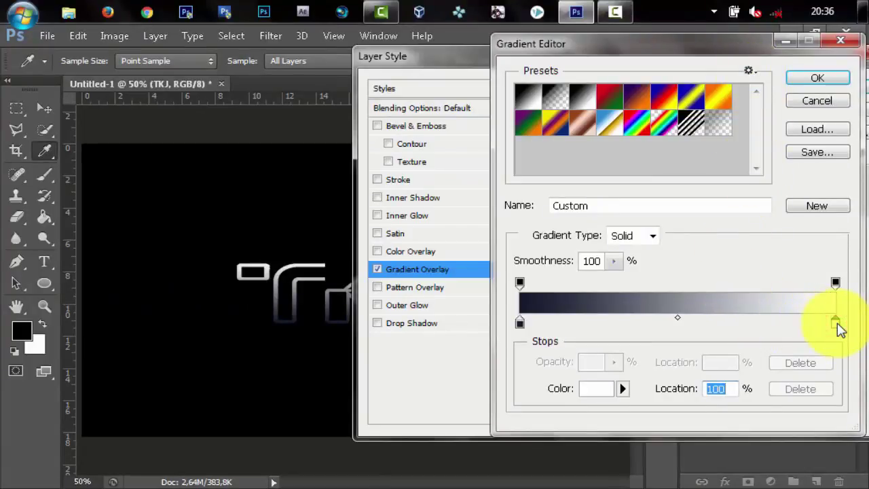
pyautogui.click(596, 392)
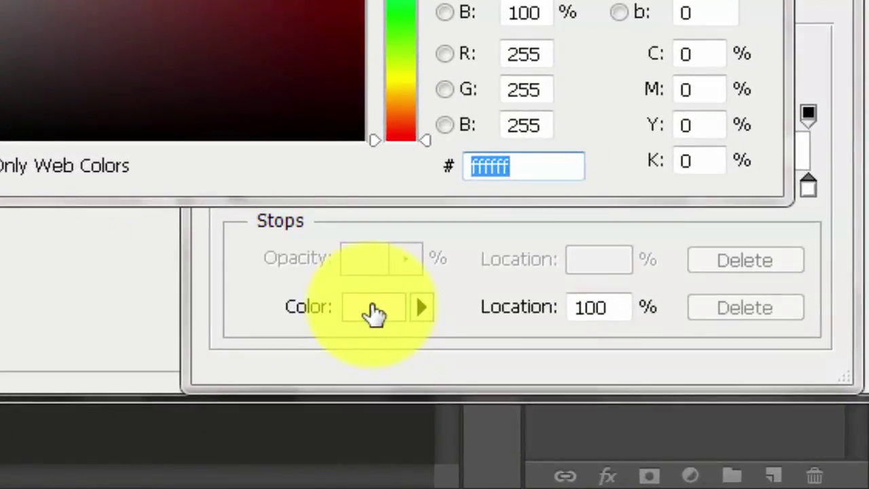
pyautogui.write('00')
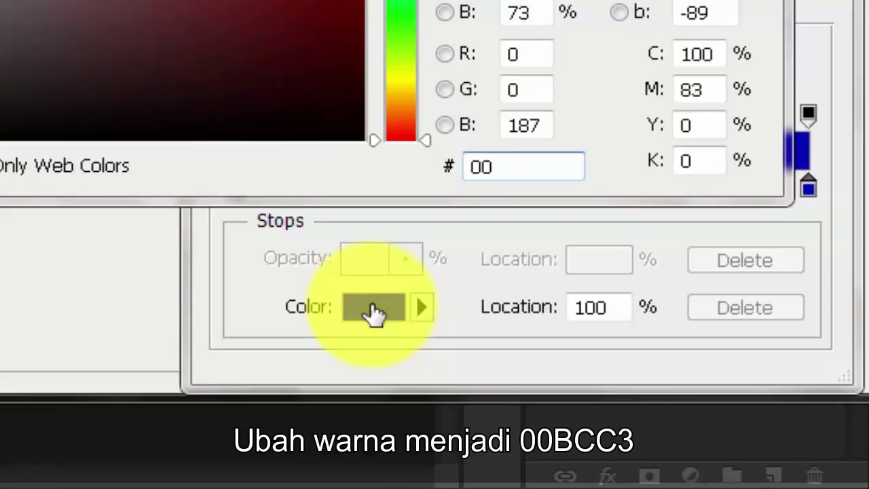
pyautogui.write('BCC3')
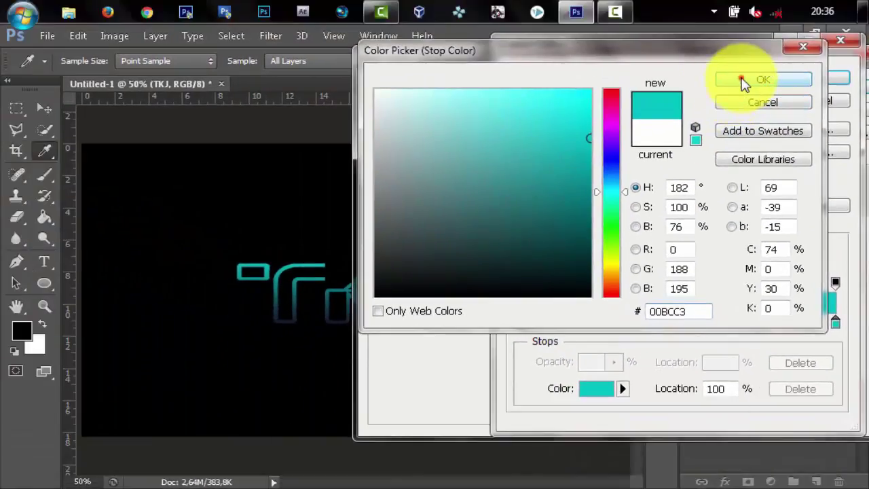
pyautogui.click(745, 82)
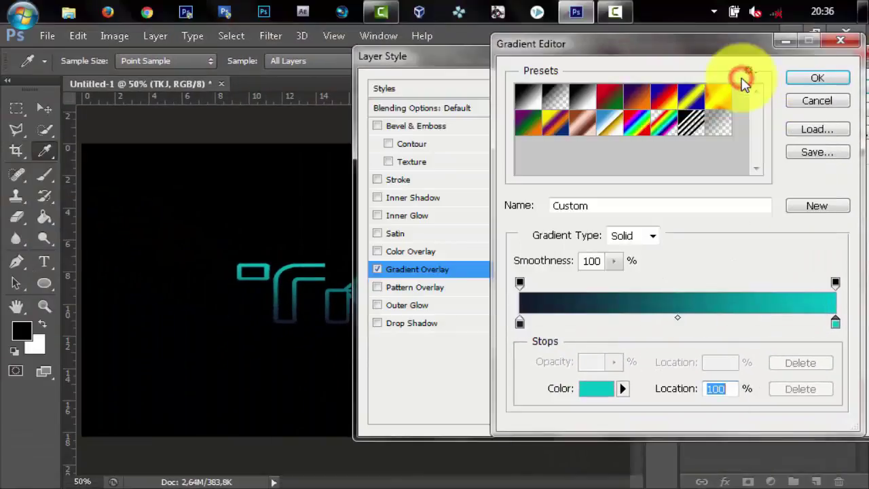
pyautogui.click(802, 80)
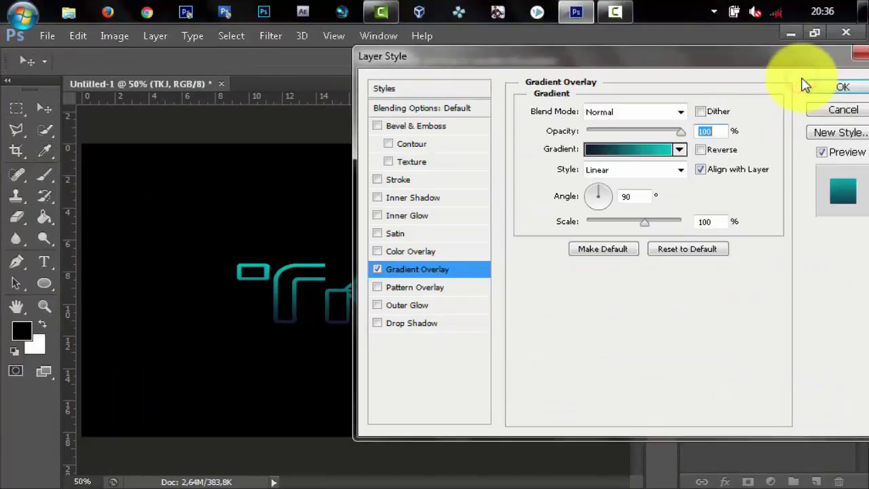
# Add Bevel & Emboss with Depth 440%, Size 6 px, Highlight Opacity 80%, and apply
pyautogui.click(458, 129)
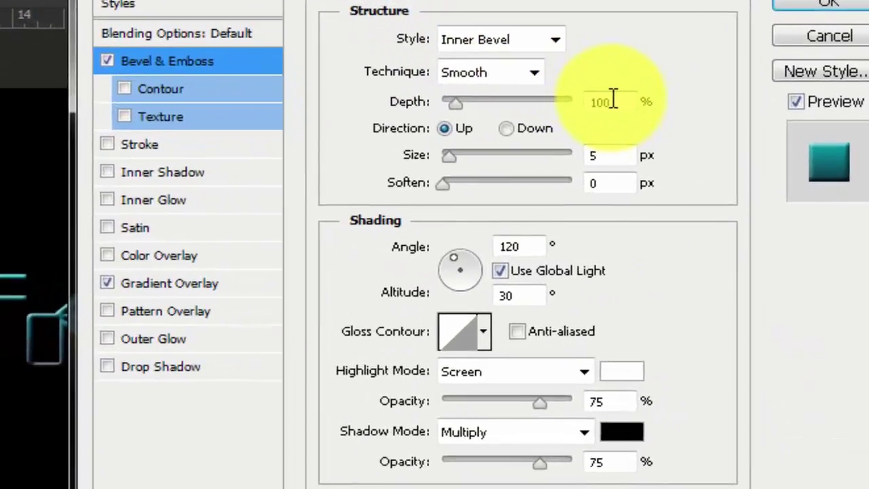
pyautogui.click(695, 152)
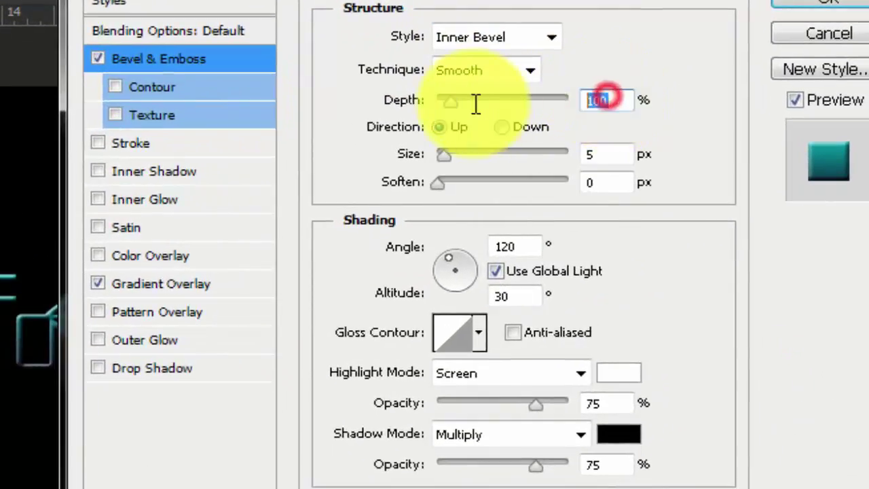
pyautogui.write('440')
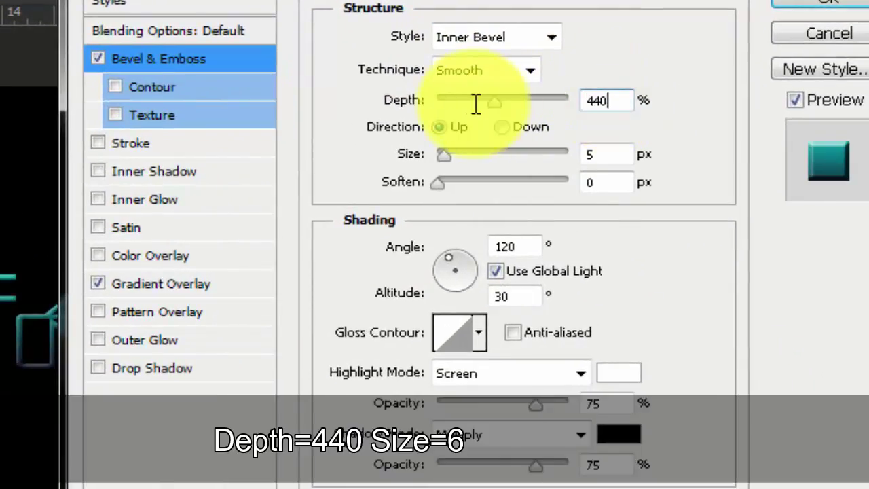
pyautogui.doubleClick(606, 152)
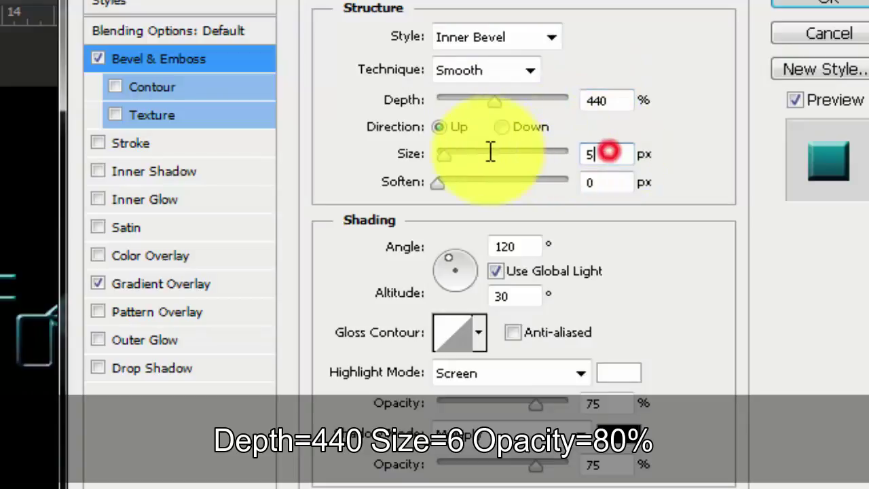
pyautogui.write('6')
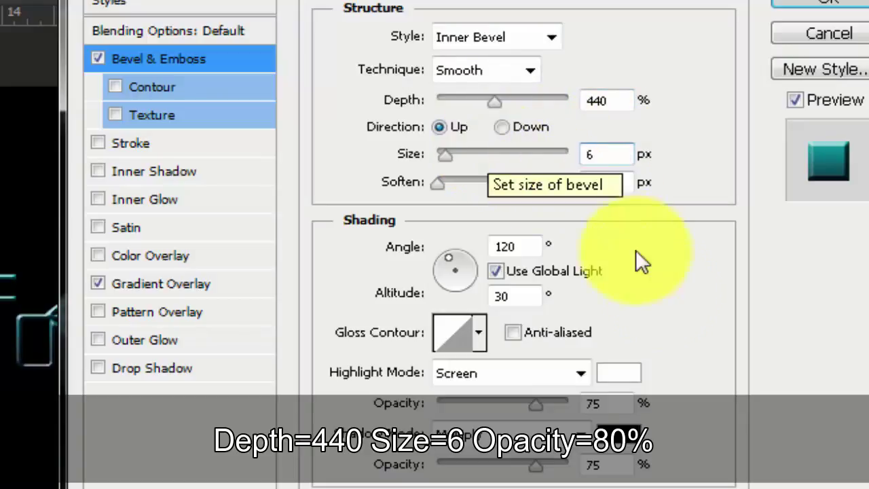
pyautogui.doubleClick(610, 403)
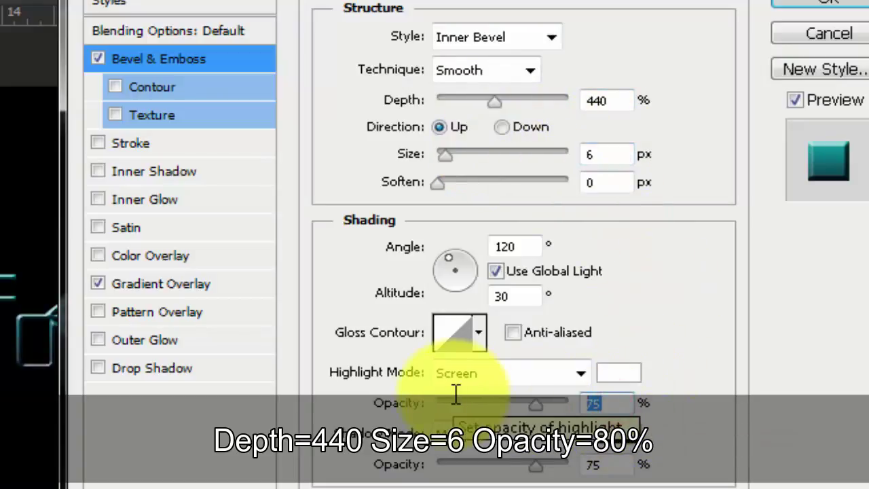
pyautogui.write('80')
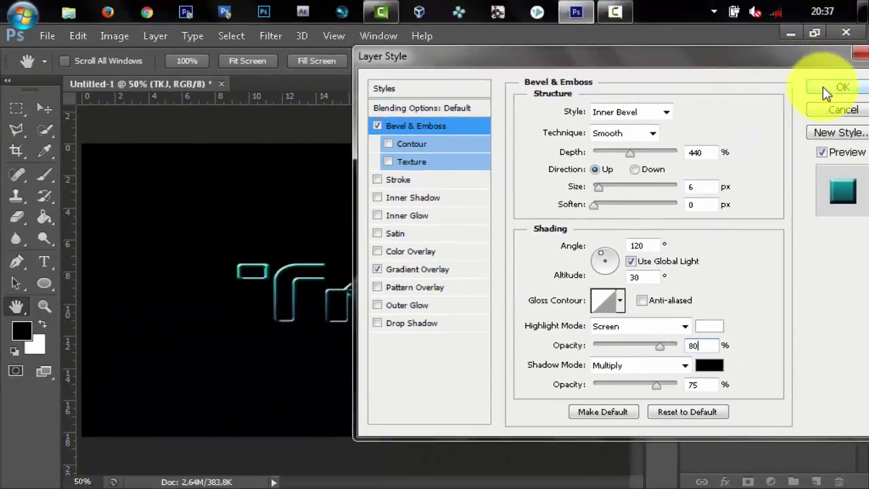
pyautogui.click(825, 91)
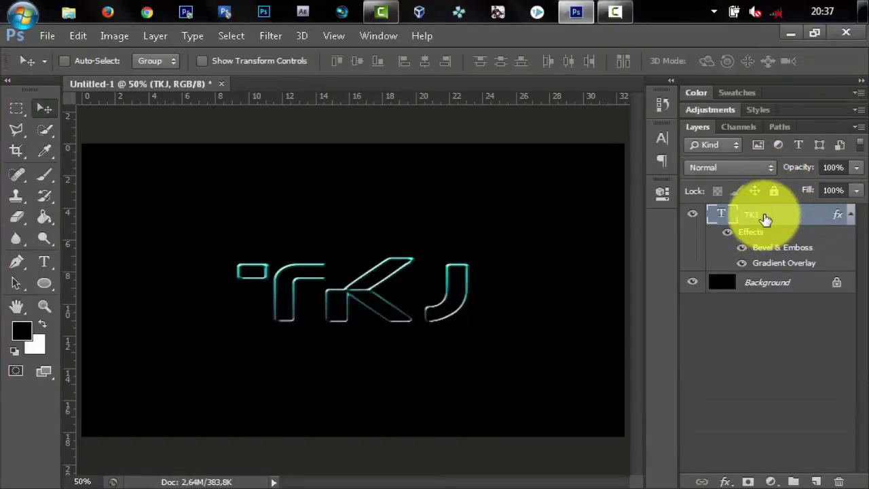
# Select the TKJ layer and duplicate it with Ctrl+J
pyautogui.click(765, 217)
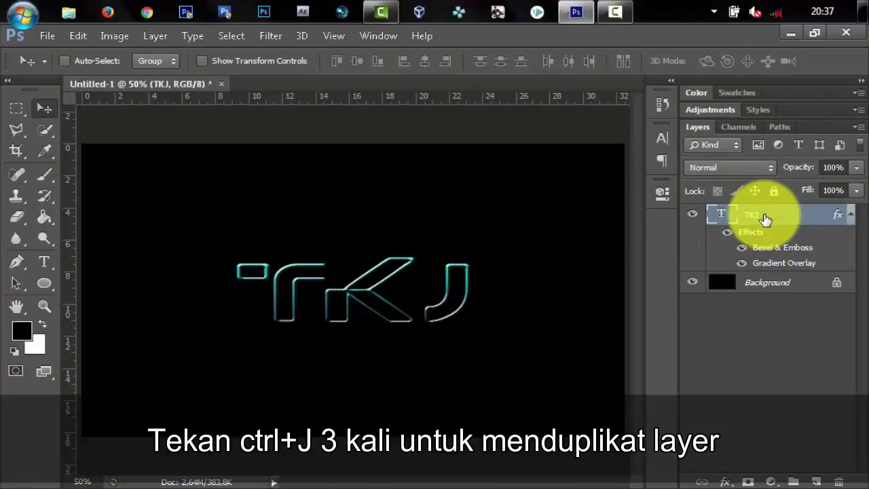
pyautogui.hotkey('ctrl', 'j')
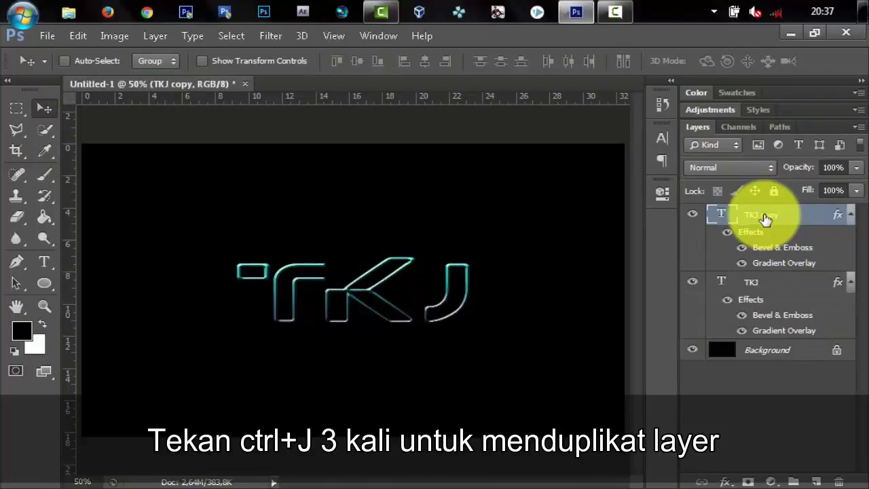
pyautogui.hotkey('ctrl', 'j')
pyautogui.hotkey('ctrl', 'j')
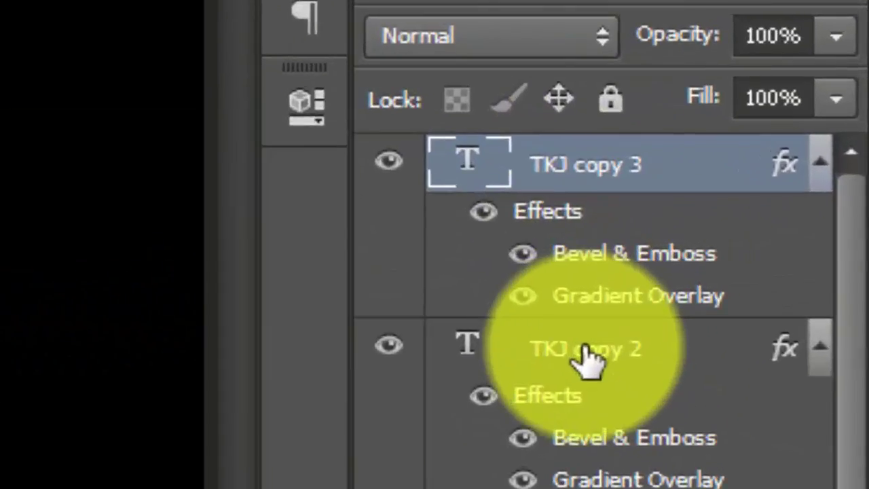
# Select the three TKJ copy layers and set their blend mode to Dissolve
pyautogui.click(765, 283)
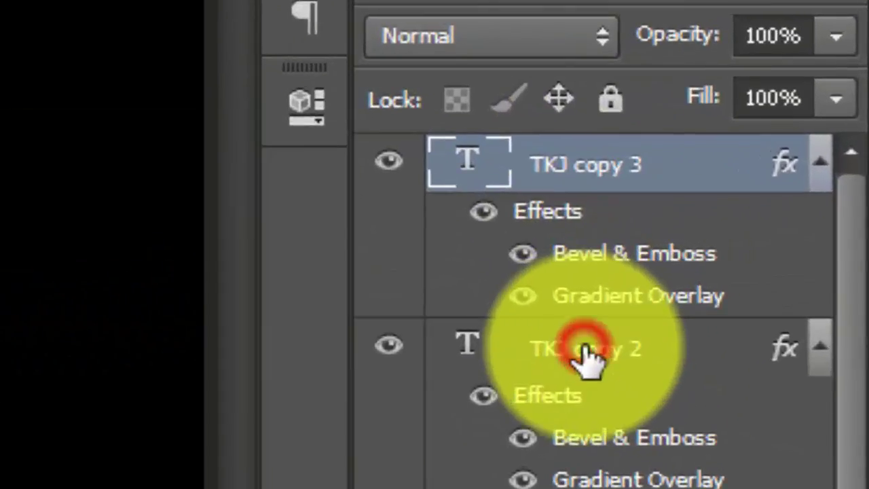
pyautogui.keyDown('shift'); pyautogui.click(585, 357); pyautogui.keyUp('shift')
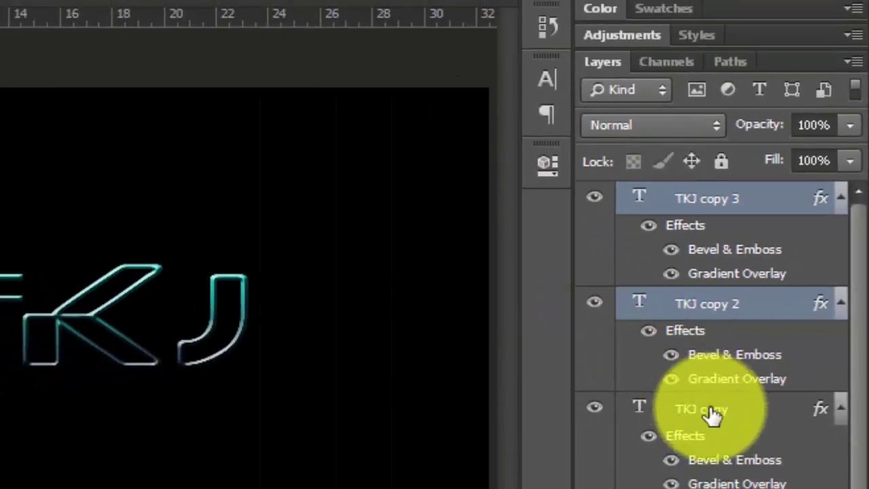
pyautogui.keyDown('shift'); pyautogui.click(715, 415); pyautogui.keyUp('shift')
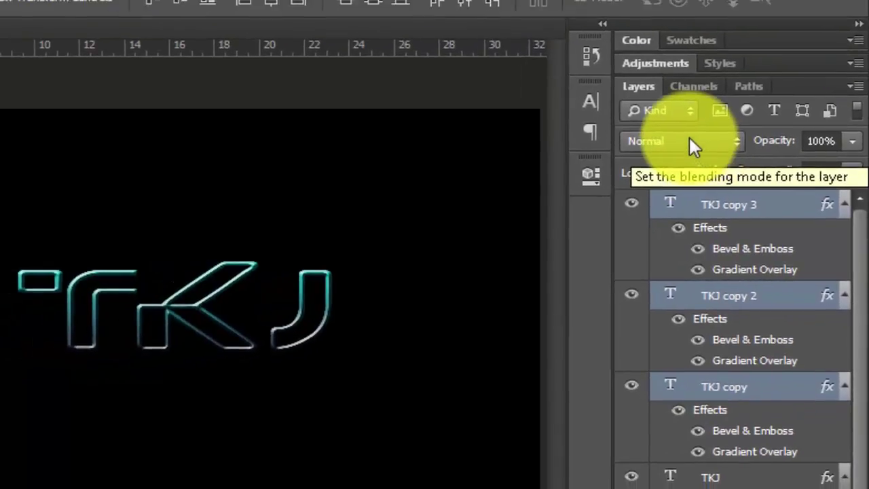
pyautogui.click(689, 139)
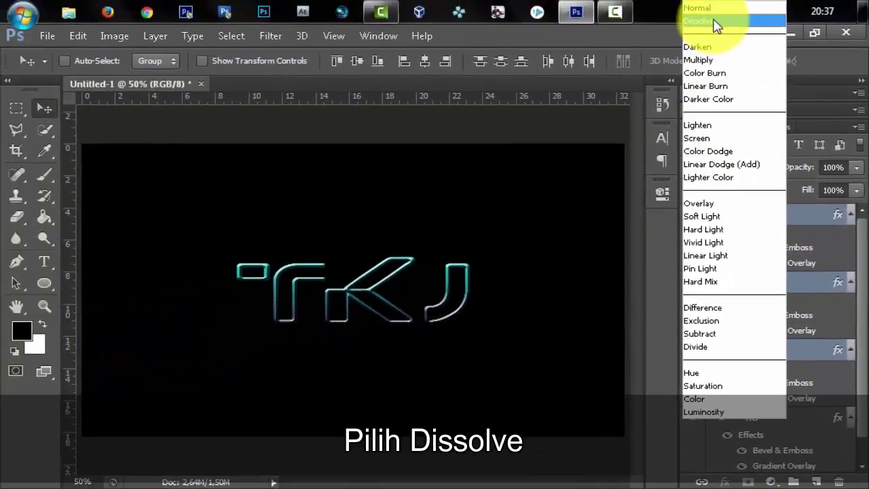
pyautogui.click(714, 22)
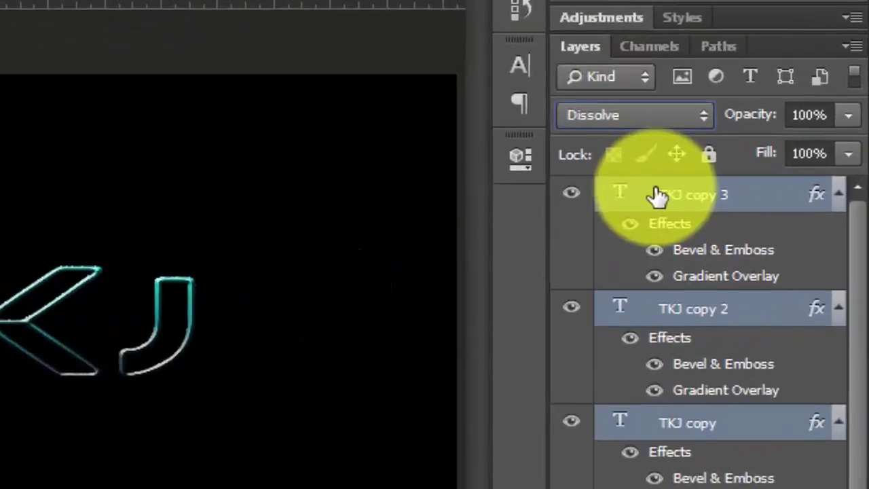
# Rasterize the three copies and merge them into one layer
pyautogui.rightClick(743, 214)
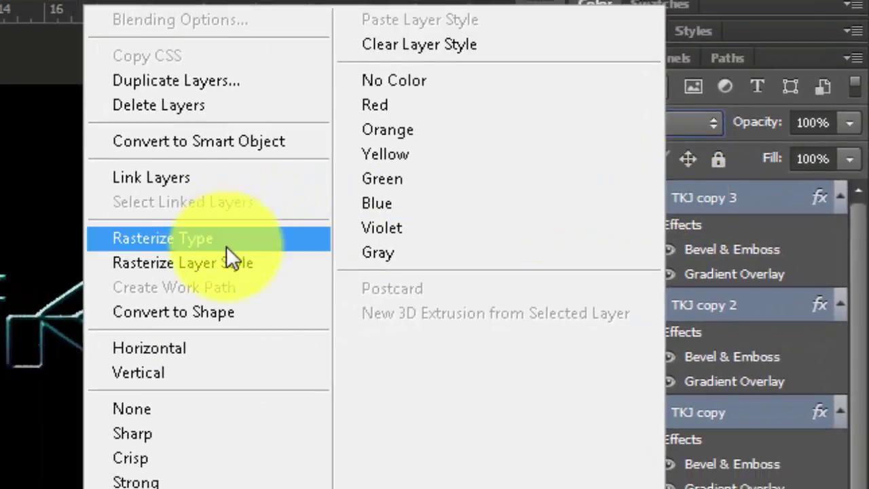
pyautogui.click(226, 245)
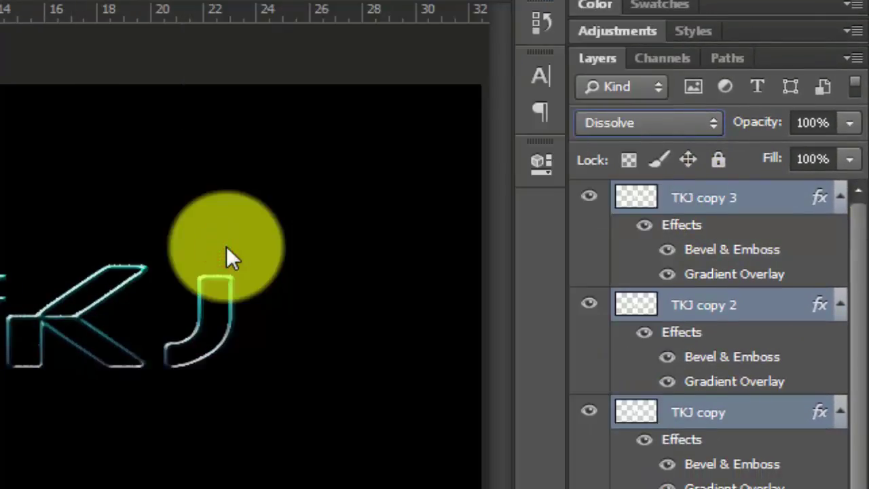
pyautogui.rightClick(674, 207)
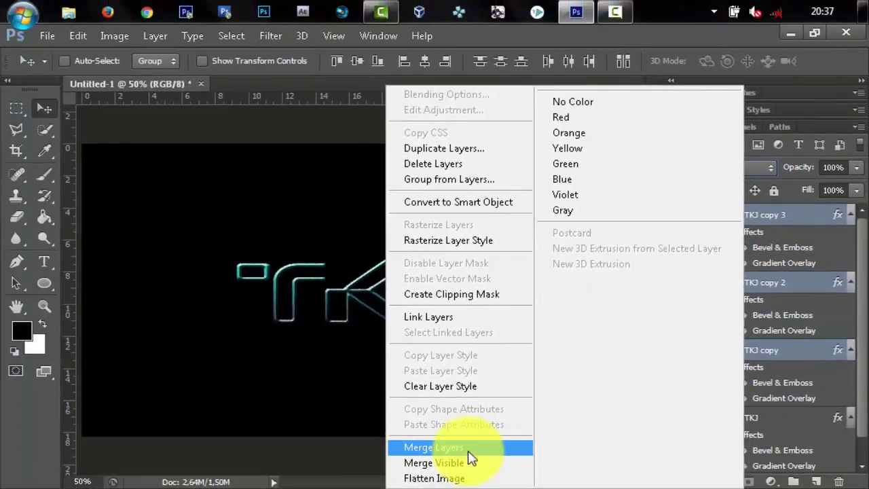
pyautogui.click(468, 448)
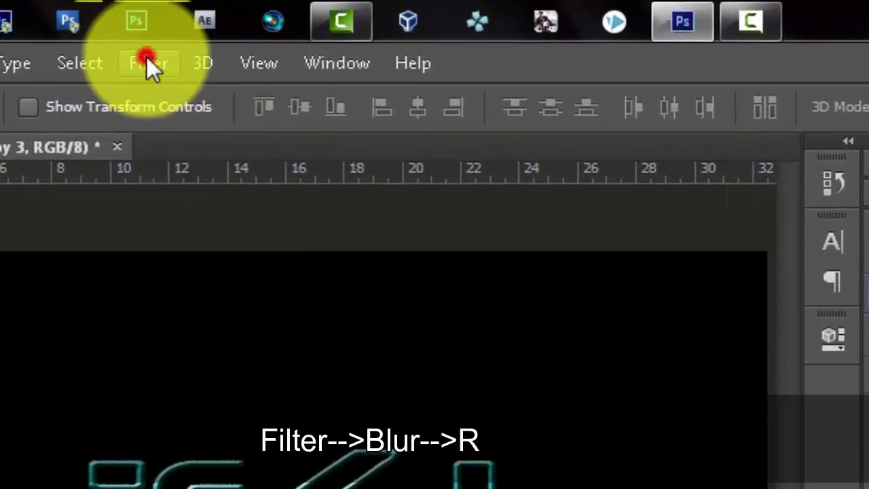
# Apply Radial Blur, Amount 100, Zoom, Best quality, to TKJ copy 3
pyautogui.click(147, 57)
pyautogui.moveTo(253, 235)
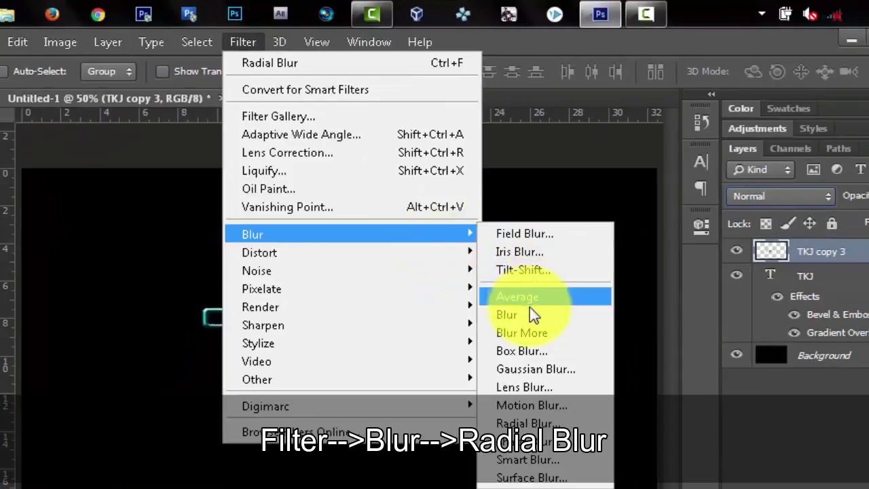
pyautogui.click(530, 424)
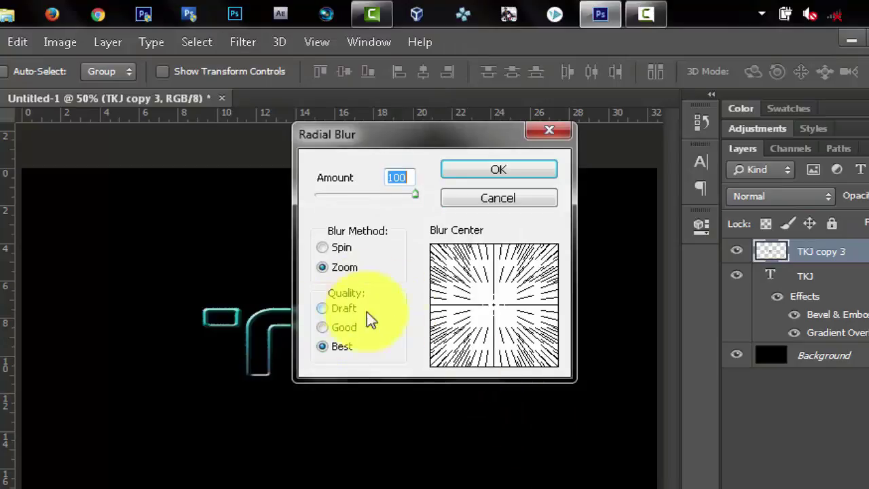
pyautogui.click(489, 175)
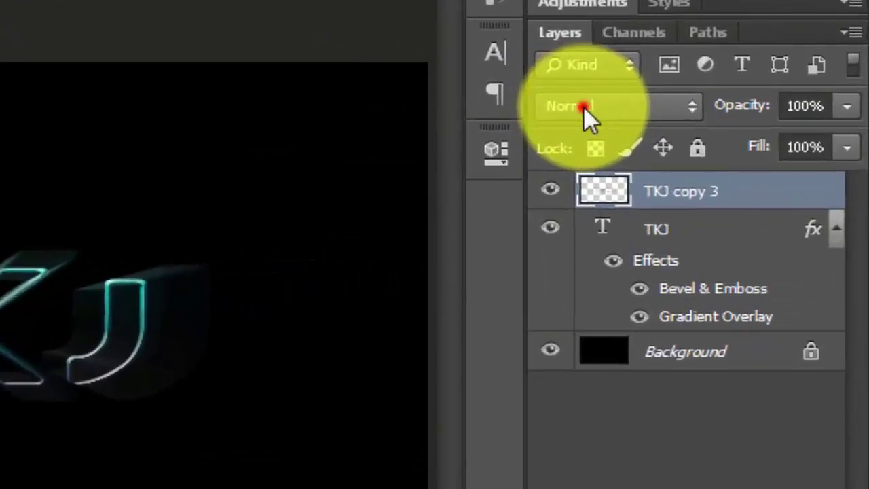
# Set TKJ copy 3 to Linear Dodge (Add) and reapply the Radial Blur twice
pyautogui.click(583, 107)
pyautogui.click(585, 112)
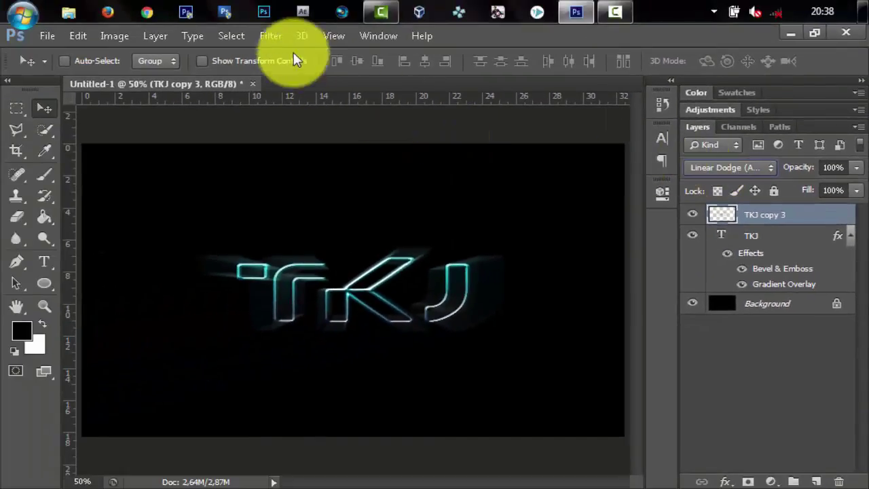
pyautogui.click(271, 35)
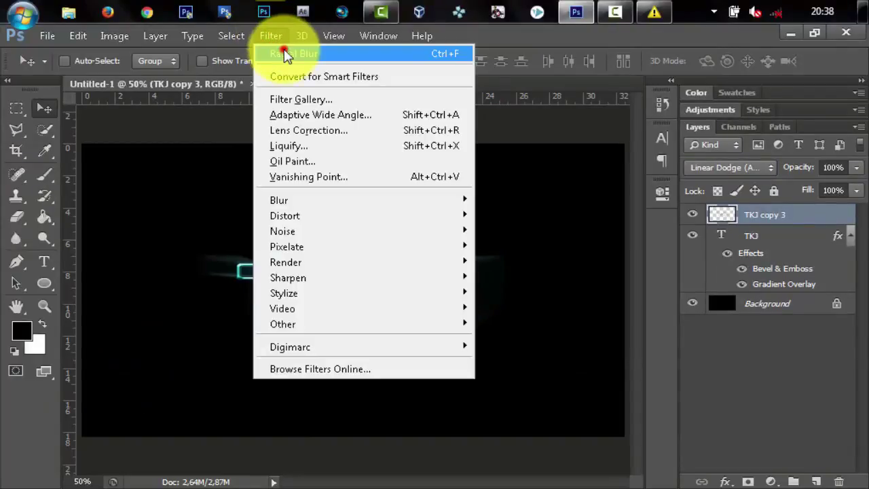
pyautogui.click(285, 54)
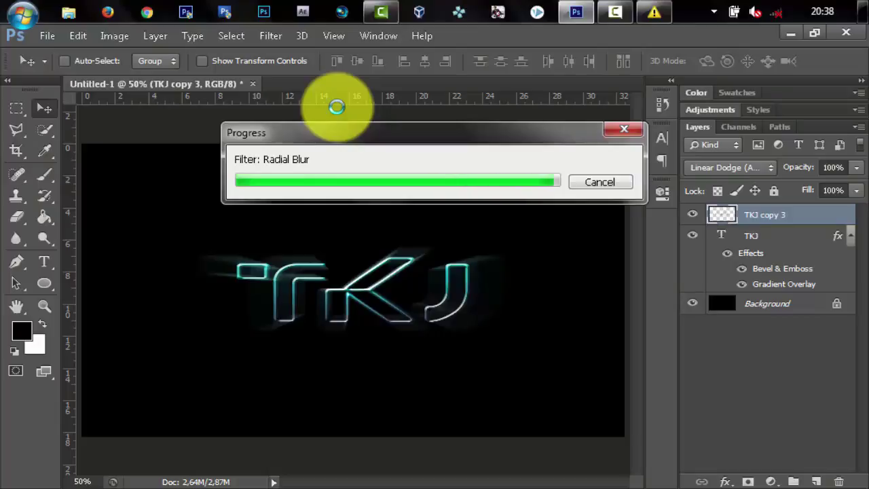
pyautogui.click(274, 42)
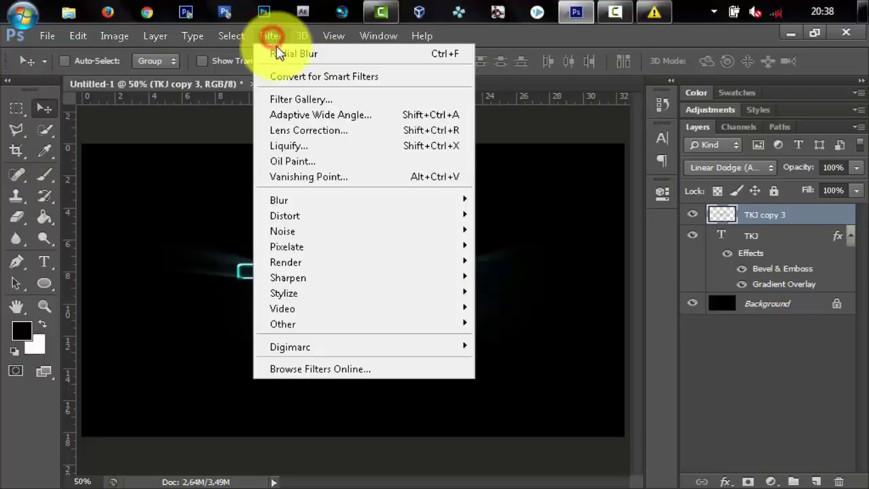
pyautogui.click(284, 54)
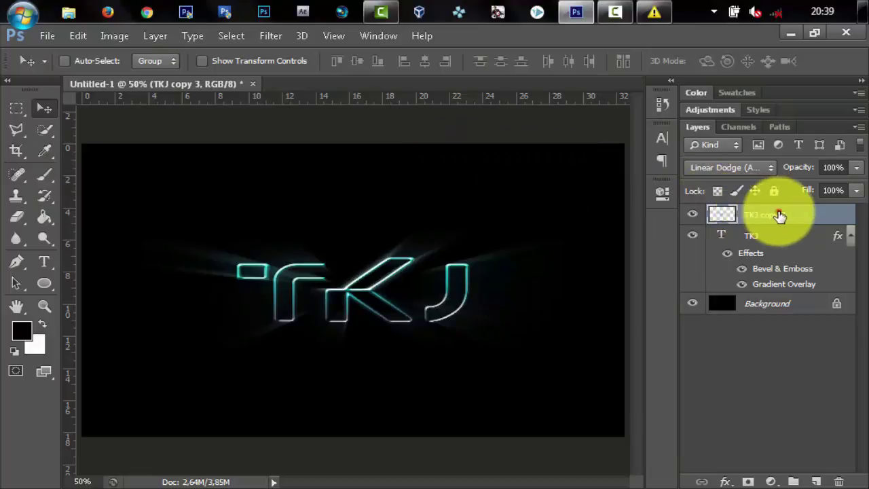
# Open the Preferences dialog with Ctrl+K and close it without changing anything
pyautogui.click(778, 215)
pyautogui.hotkey('ctrl', 'k')
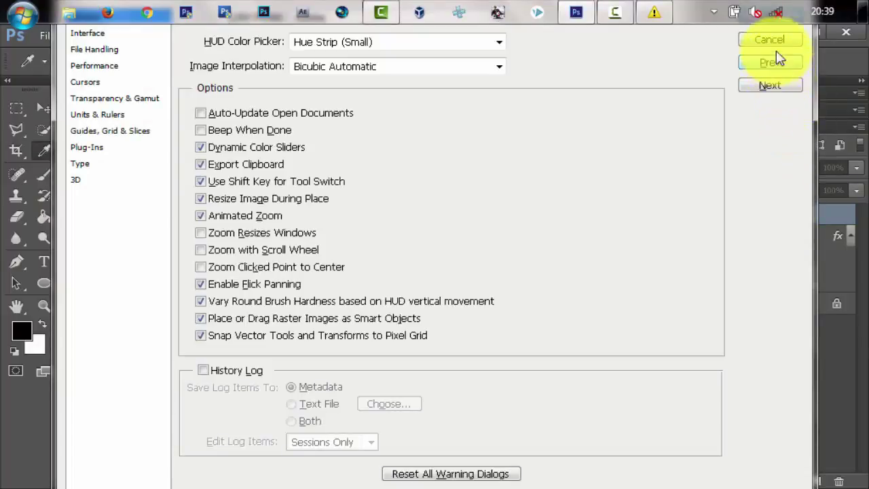
pyautogui.click(773, 39)
pyautogui.click(780, 215)
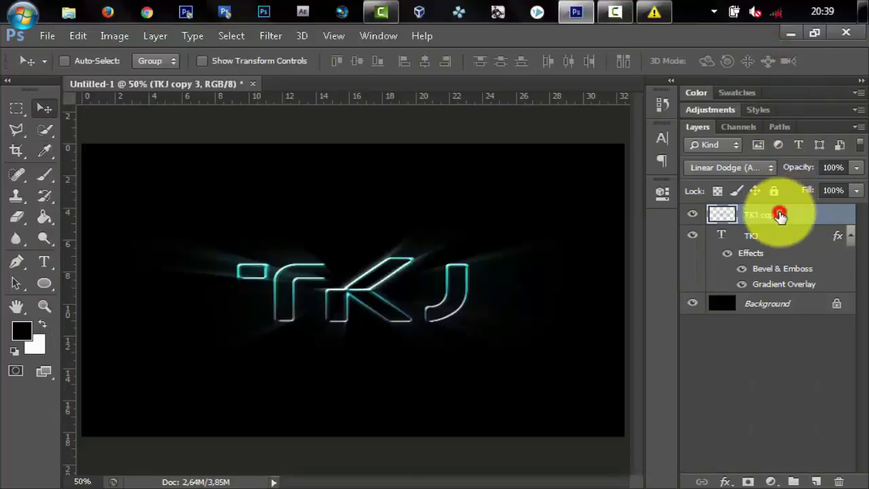
# Duplicate the streak layer twice into TKJ copy 4 and copy 5, setting copy 5's opacity to 70%
pyautogui.hotkey('ctrl', 'j')
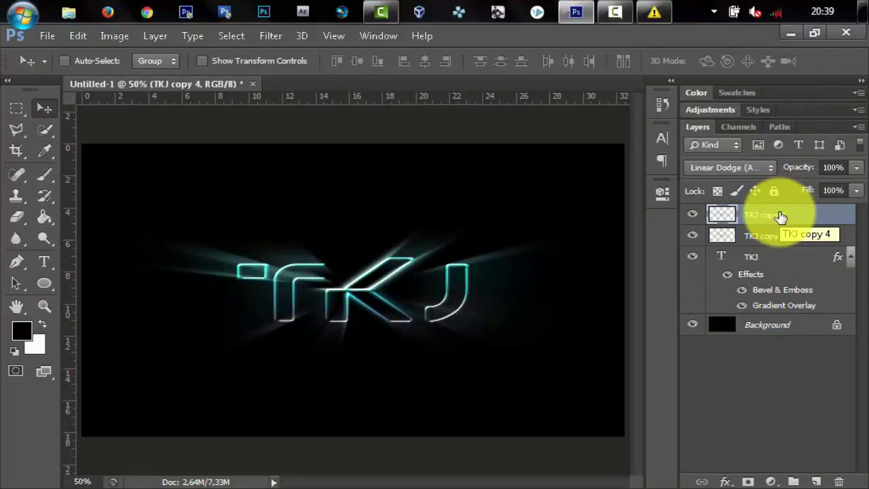
pyautogui.hotkey('ctrl', 'j')
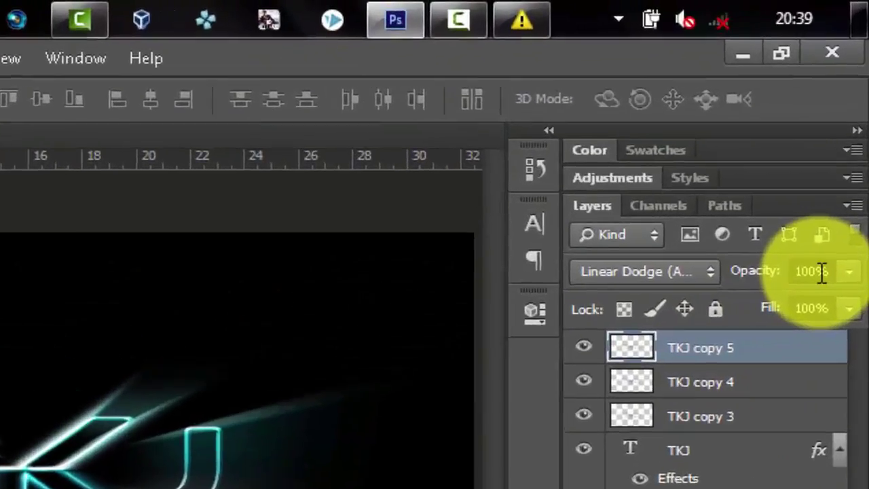
pyautogui.click(836, 168)
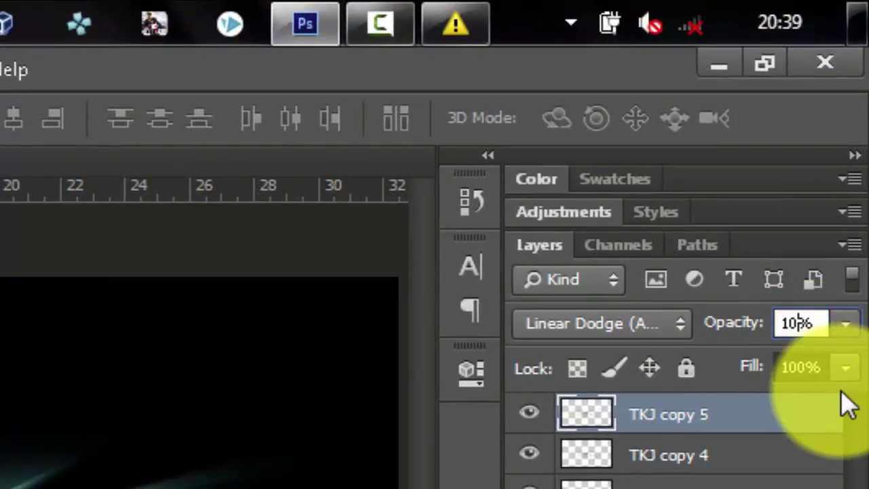
pyautogui.press('BackSpace')
pyautogui.press('BackSpace')
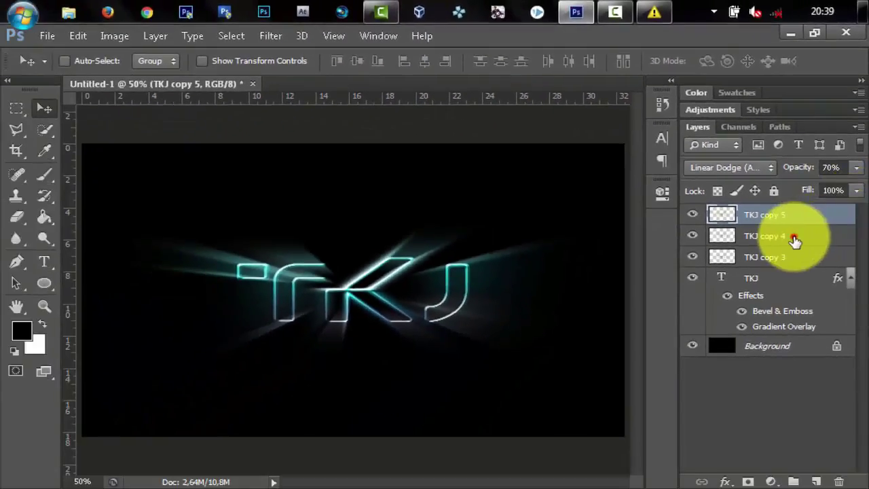
pyautogui.click(794, 242)
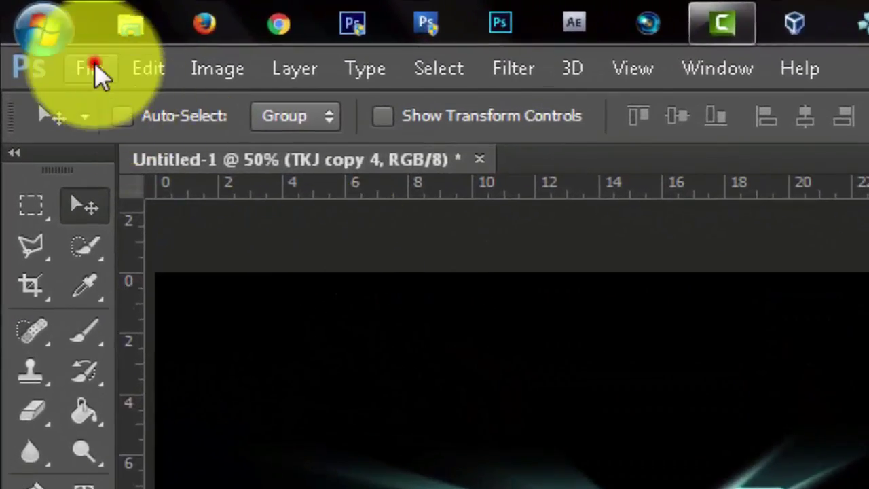
# Open art_star_tree_sky_space_93472_3840x2160.jpg through File > Open as its own document
pyautogui.click(95, 71)
pyautogui.click(129, 133)
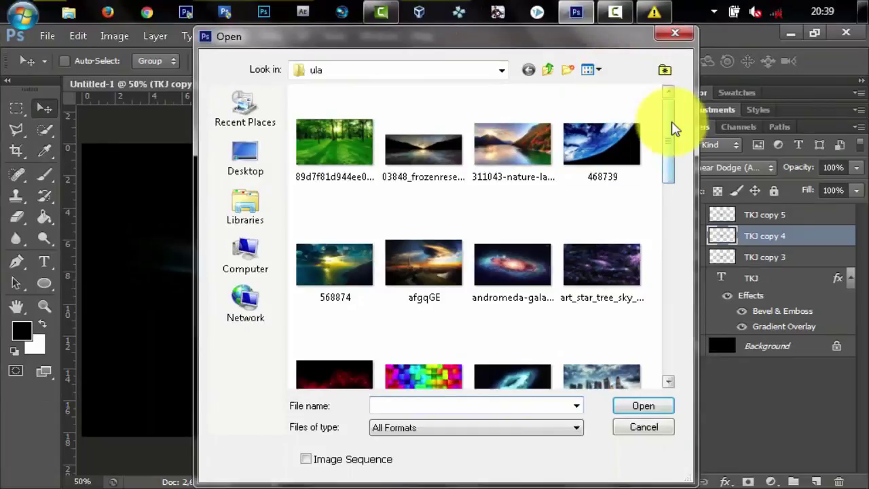
pyautogui.moveTo(668, 128); pyautogui.dragTo(668, 158)
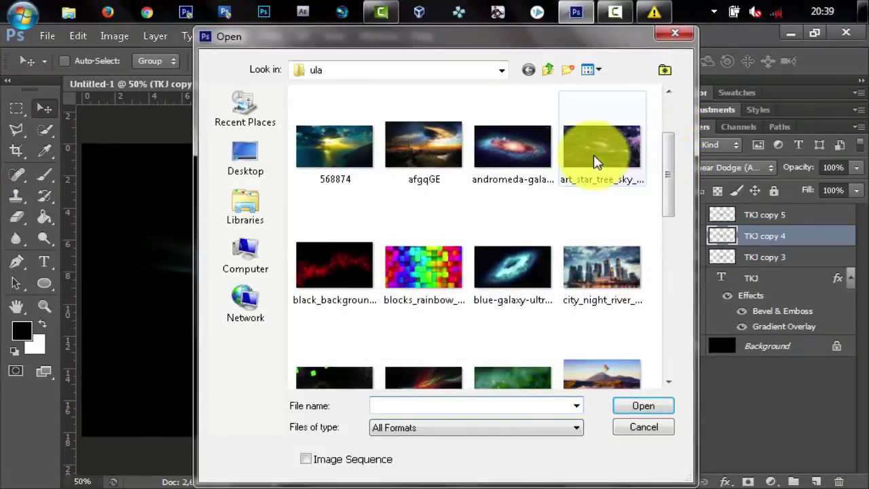
pyautogui.doubleClick(594, 161)
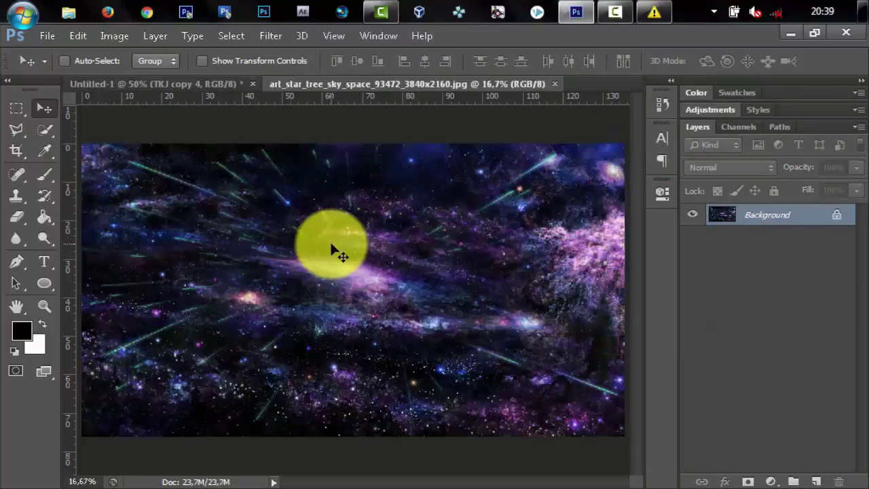
# Paste the space image into the TKJ document as Layer 1, just above Background
pyautogui.click(163, 87)
pyautogui.hotkey('ctrl', 'v')
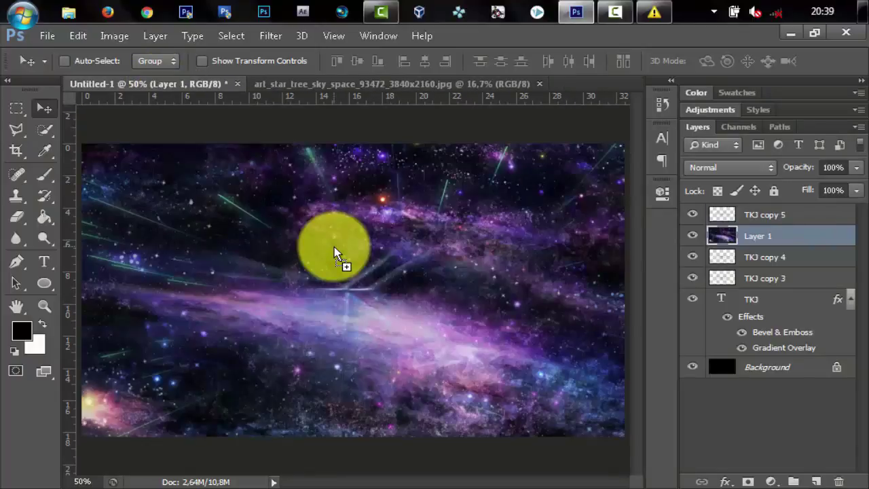
pyautogui.moveTo(771, 237); pyautogui.dragTo(778, 357)
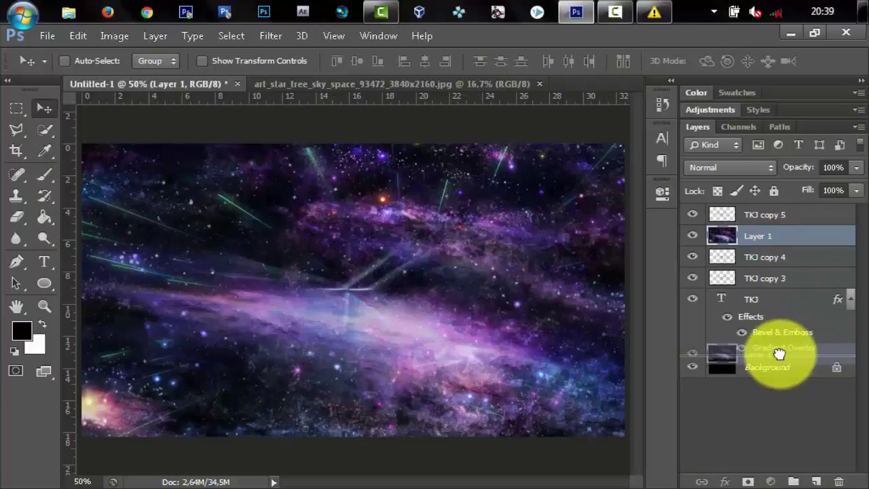
pyautogui.moveTo(780, 356); pyautogui.dragTo(779, 353)
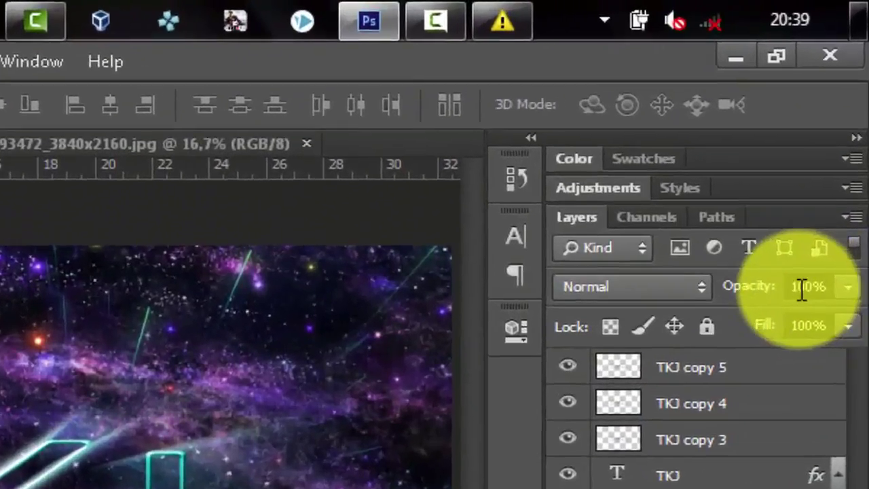
# Set Layer 1's opacity to 20% and shift the space image downward on the canvas
pyautogui.click(827, 168)
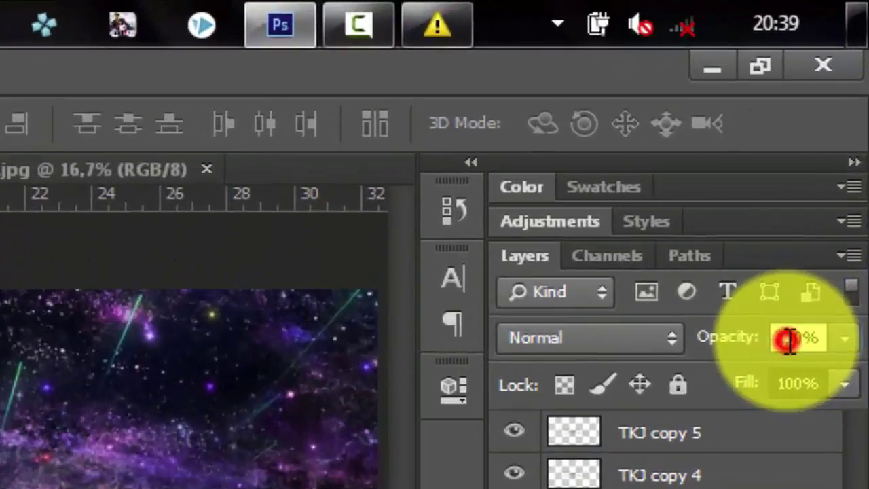
pyautogui.write('2')
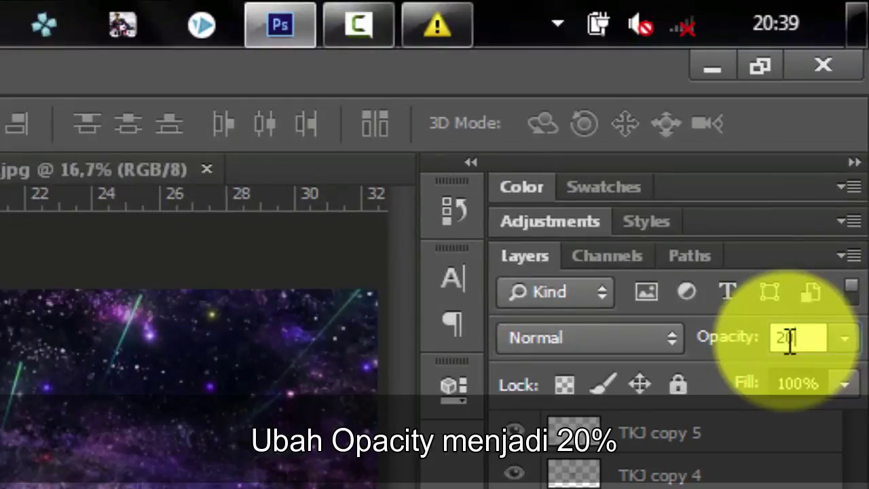
pyautogui.write('0')
pyautogui.press('Return')
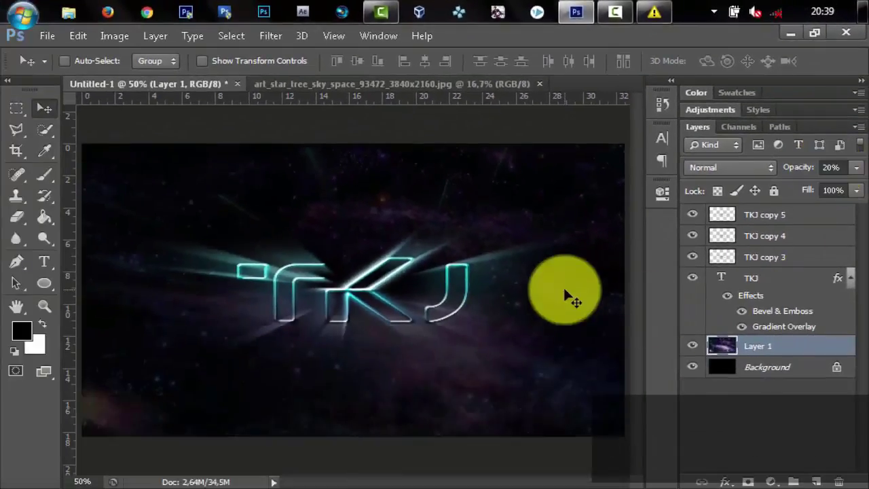
pyautogui.moveTo(562, 285)
pyautogui.mouseDown()
pyautogui.moveTo(556, 380)
pyautogui.moveTo(419, 397)
pyautogui.moveTo(417, 406)
pyautogui.moveTo(422, 418)
pyautogui.moveTo(430, 372)
pyautogui.moveTo(466, 401)
pyautogui.moveTo(528, 396)
pyautogui.mouseUp()
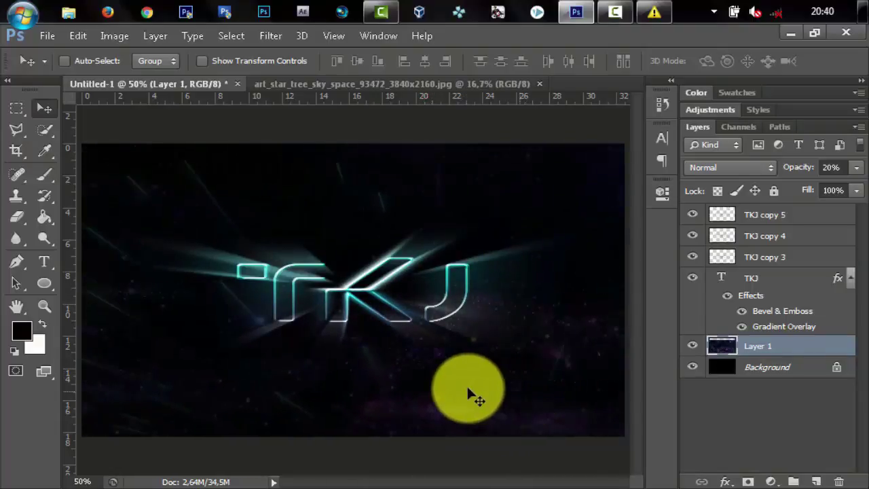
# Nudge the space image sideways, then add a Levels layer clipped to Layer 1 with black input 39
pyautogui.moveTo(464, 389)
pyautogui.mouseDown()
pyautogui.moveTo(542, 394)
pyautogui.moveTo(527, 389)
pyautogui.moveTo(533, 378)
pyautogui.mouseUp()
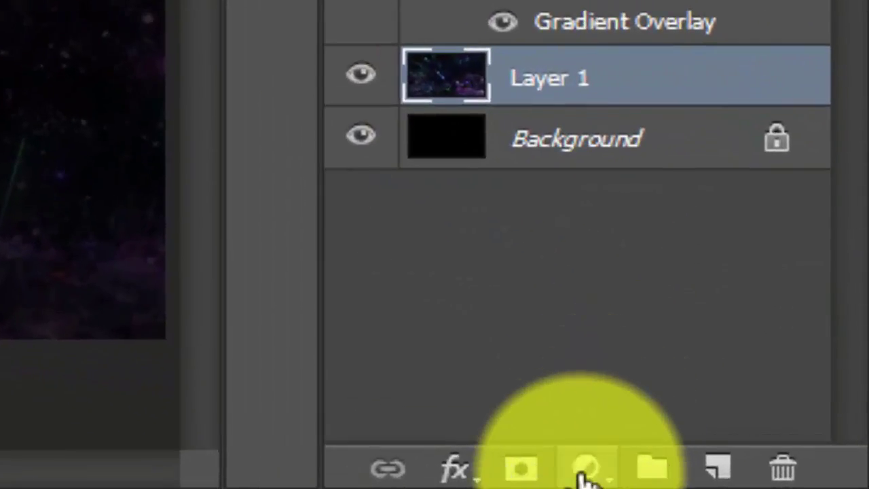
pyautogui.click(650, 477)
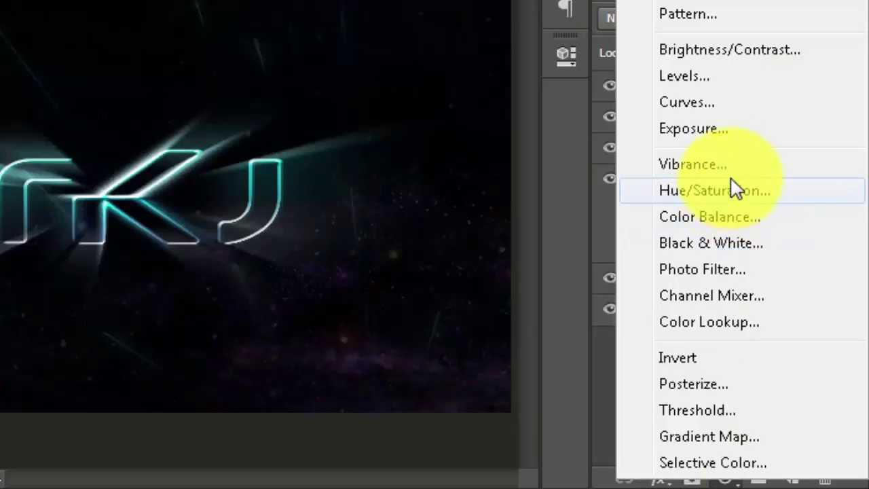
pyautogui.click(694, 75)
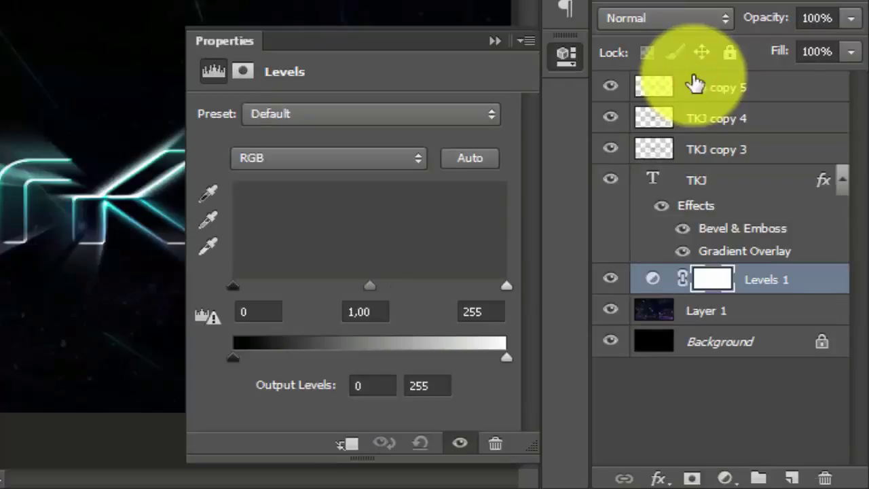
pyautogui.click(346, 446)
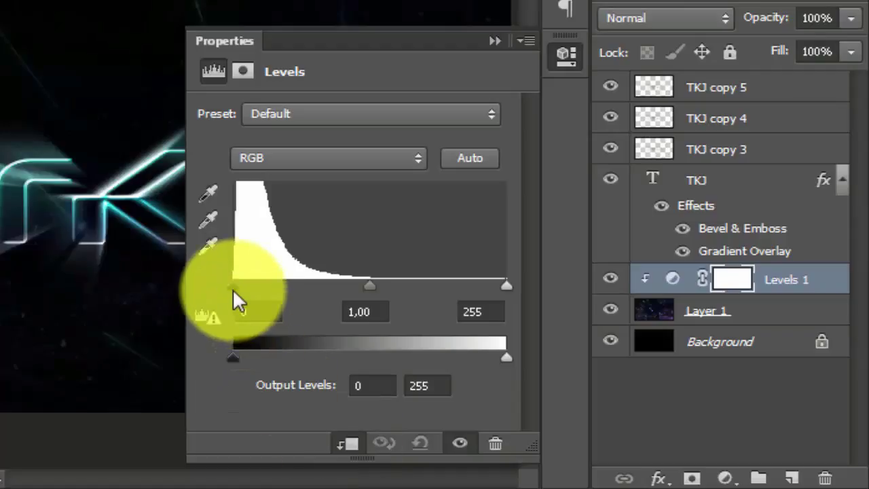
pyautogui.moveTo(232, 285); pyautogui.dragTo(275, 287)
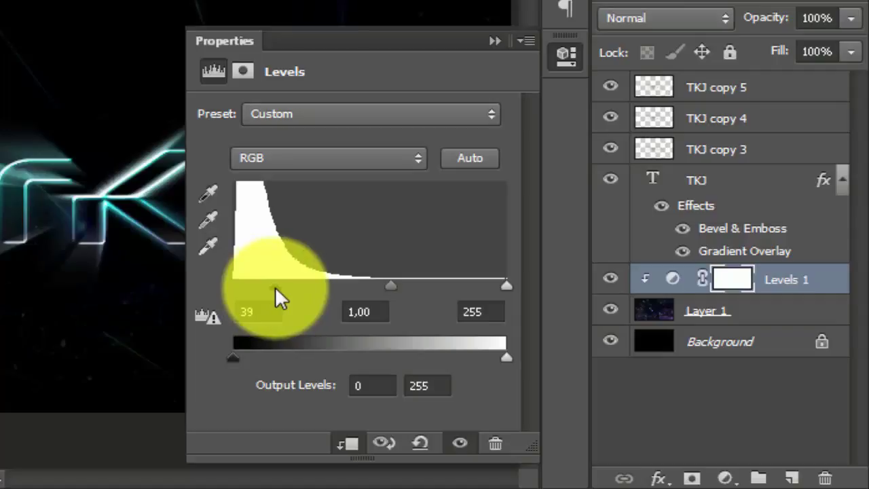
pyautogui.click(495, 42)
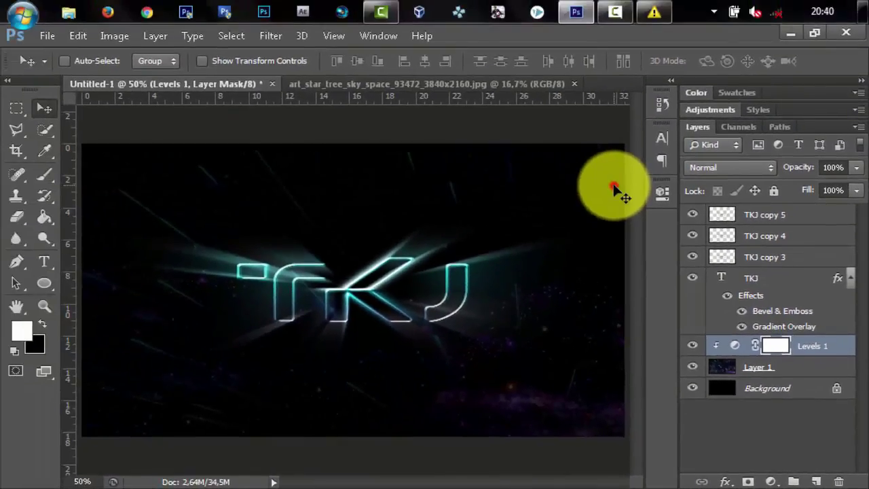
# Select Layer 1 and minimize Photoshop to reveal the Windows desktop
pyautogui.keyDown('ctrl'); pyautogui.click(614, 184); pyautogui.keyUp('ctrl')
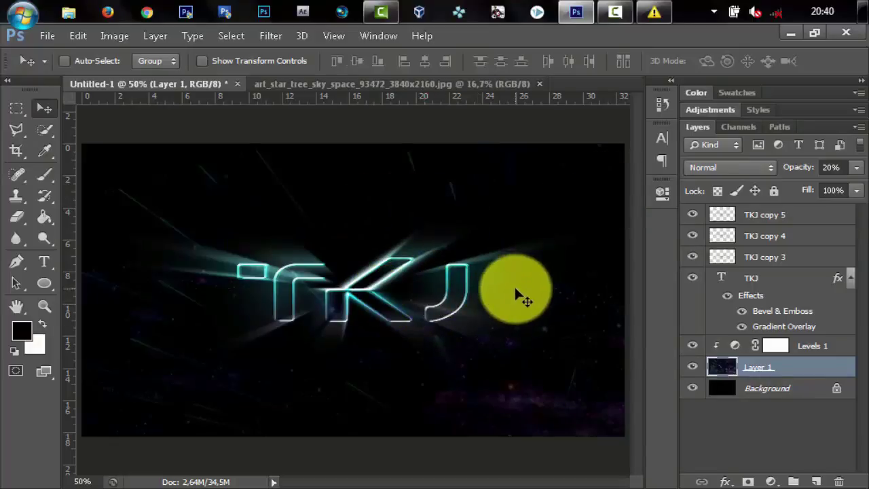
pyautogui.click(787, 33)
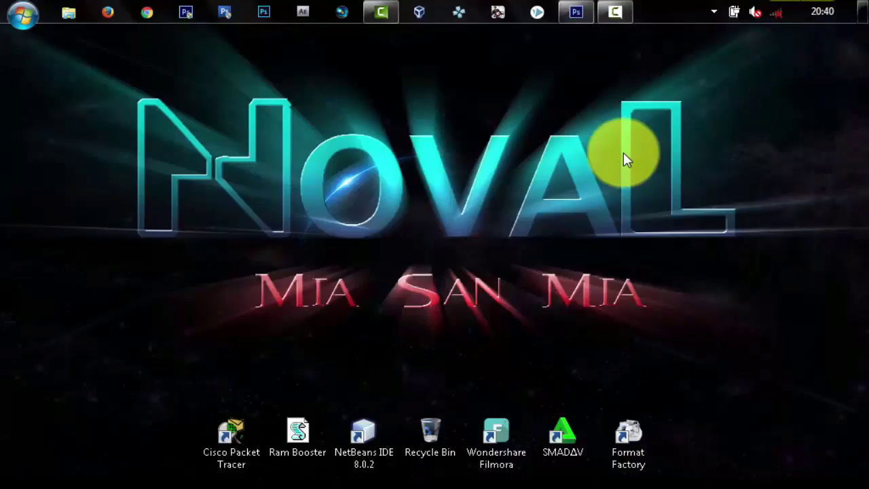